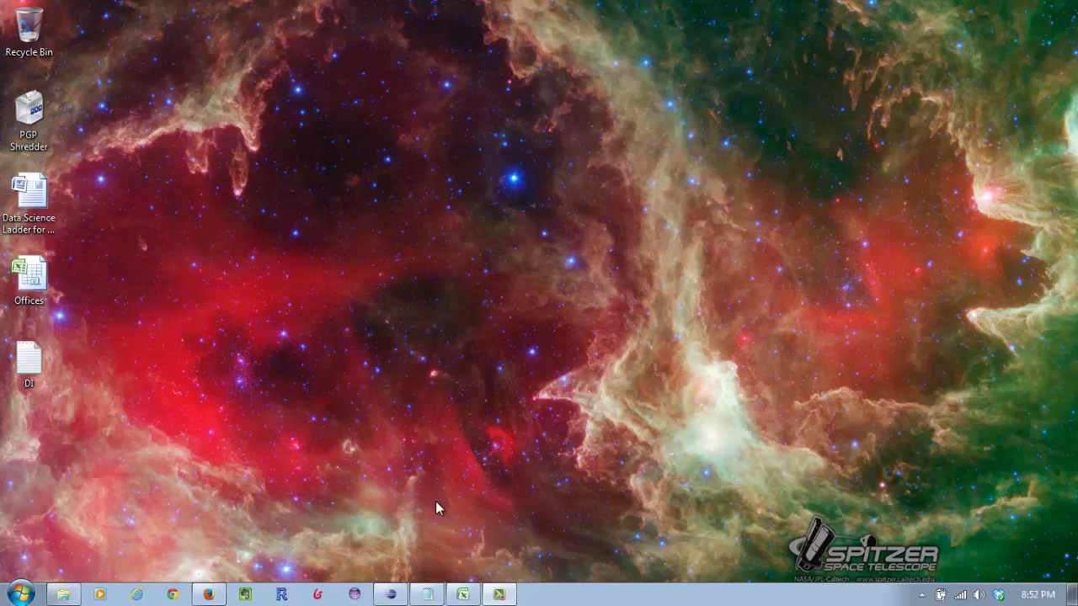
# Restore the Eclipse window showing the IHRIMDashboard.rptdesign layout from the taskbar
pyautogui.click(390, 595)
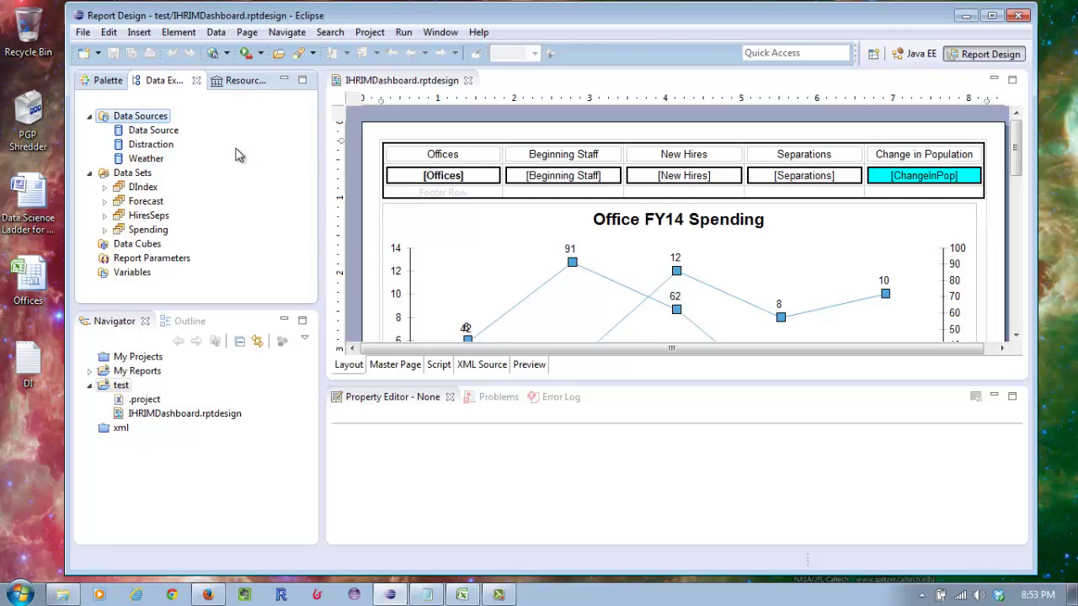
pyautogui.rightClick(153, 117)
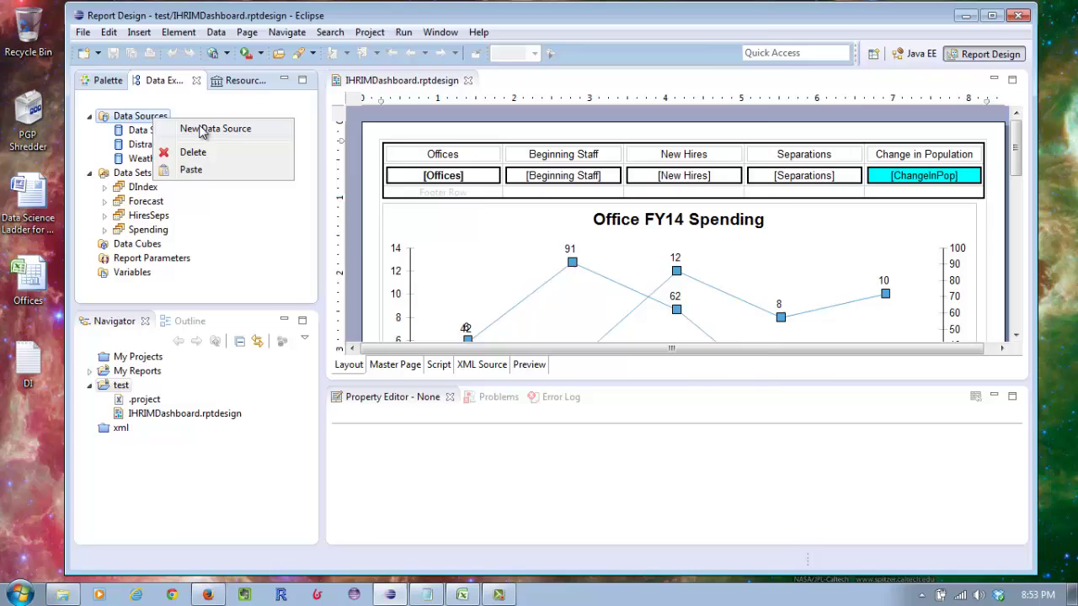
pyautogui.click(202, 130)
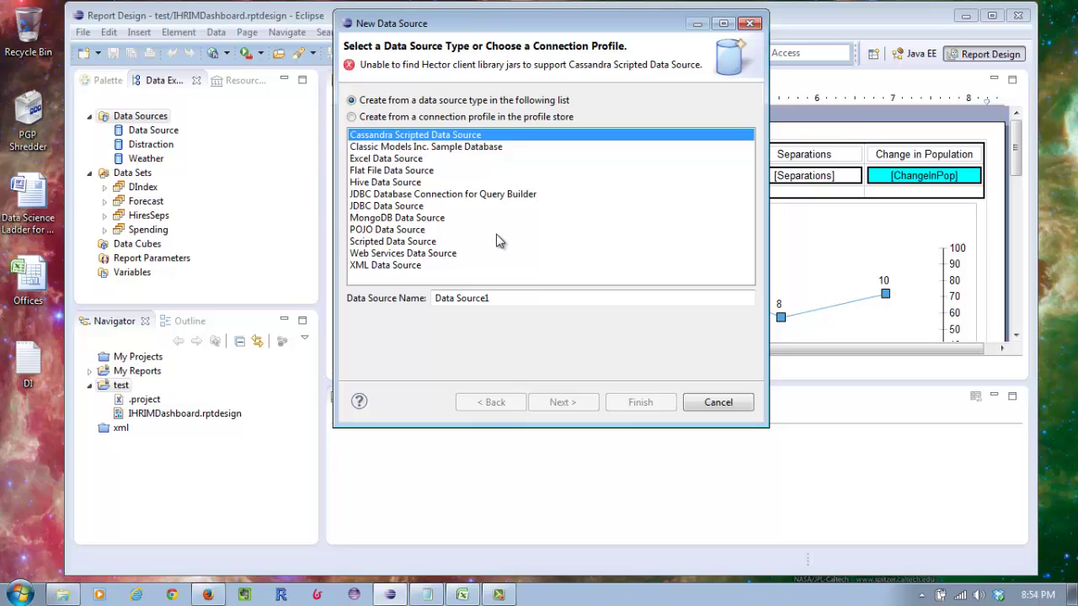
pyautogui.click(474, 120)
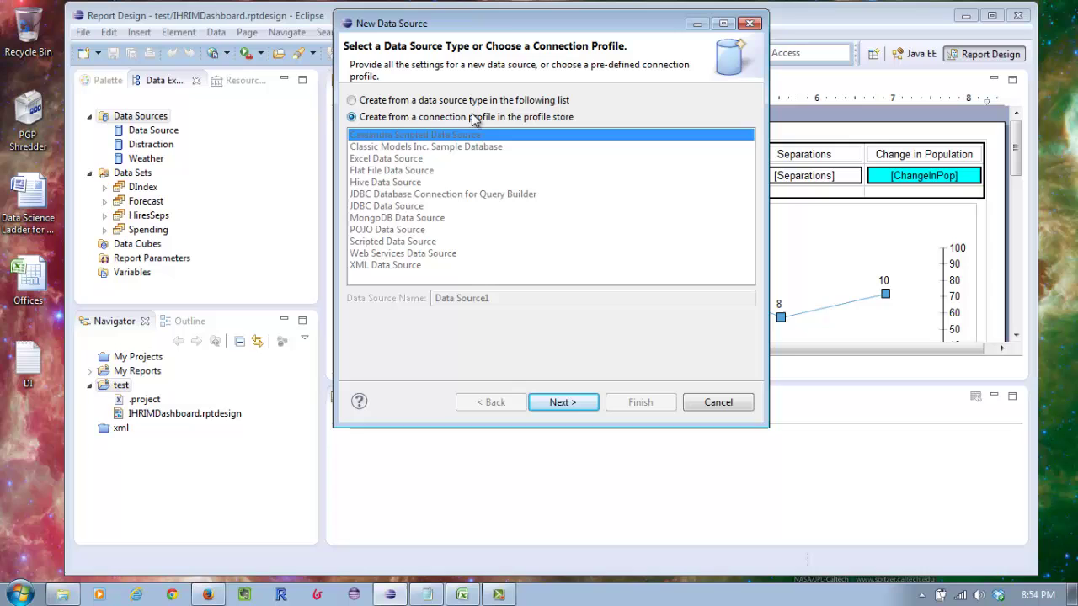
pyautogui.click(354, 101)
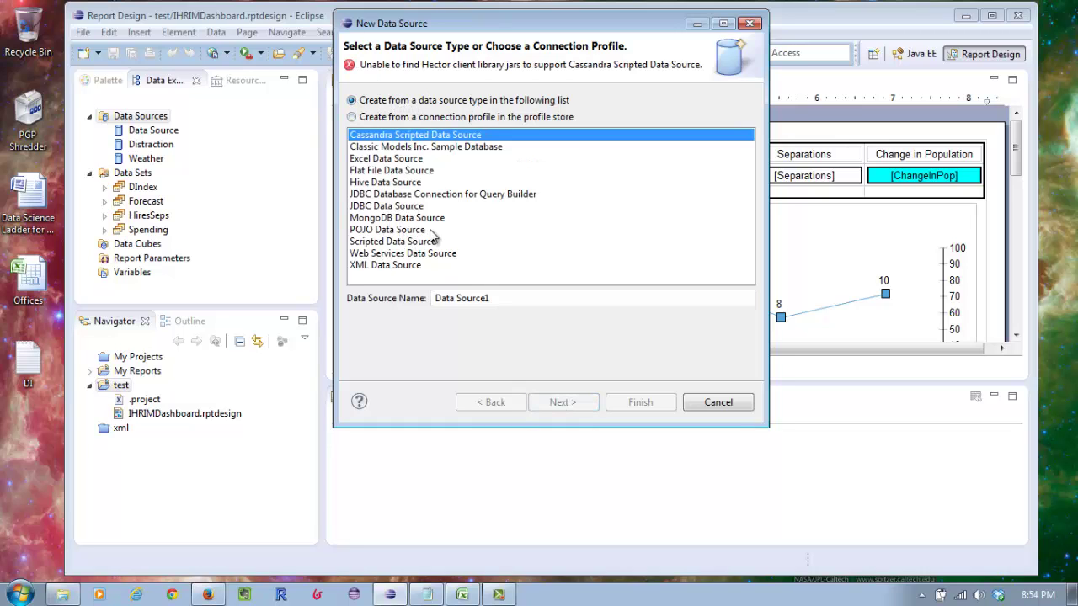
pyautogui.click(718, 403)
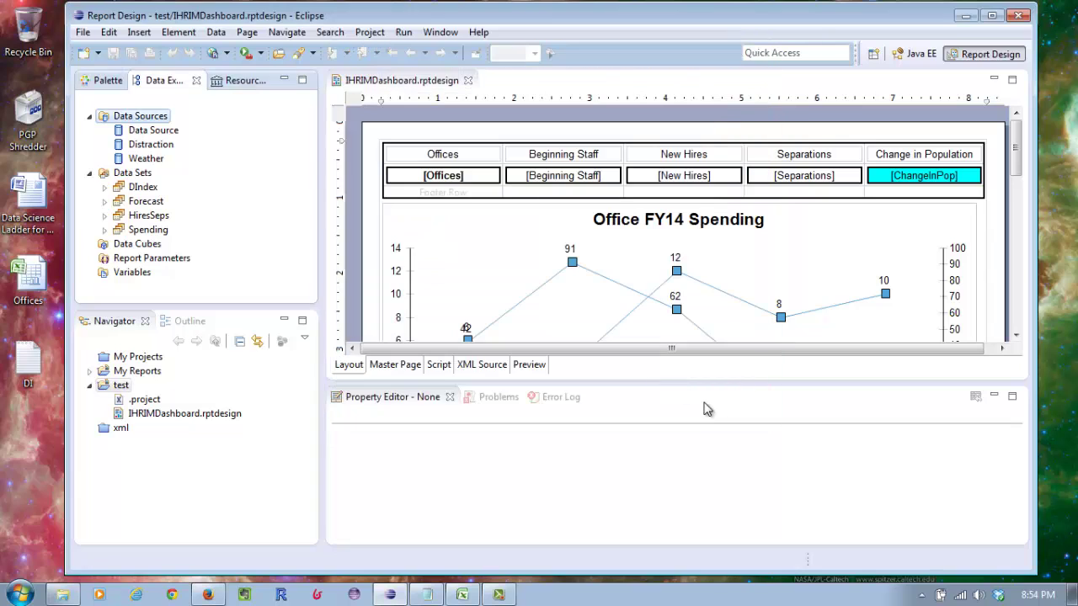
# Test the Excel data source's Offices.xlsx connection successfully, then bring up the Offices workbook in Excel
pyautogui.rightClick(163, 133)
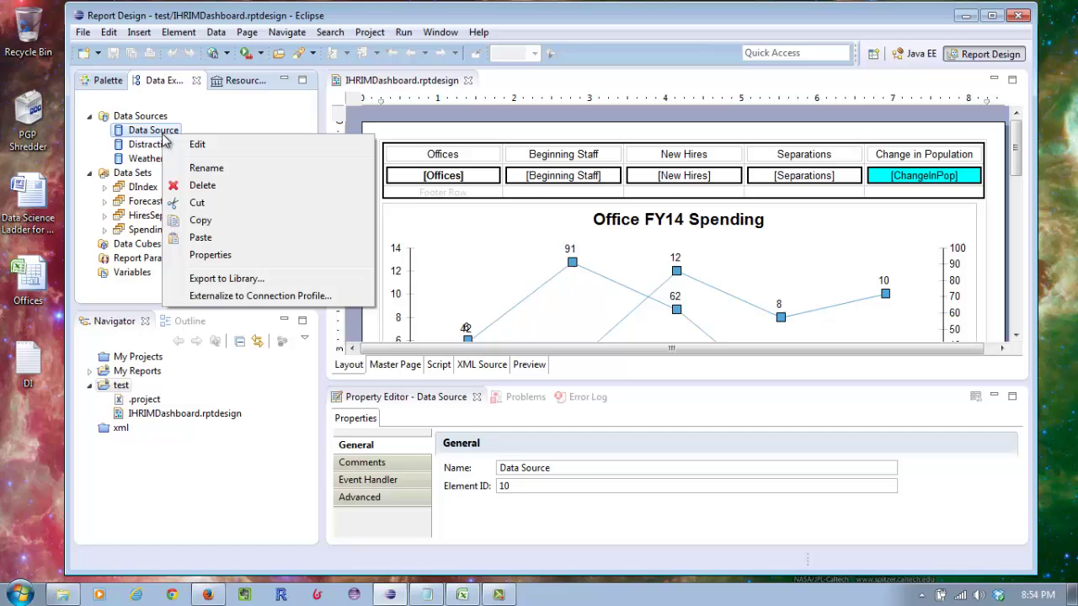
pyautogui.click(197, 146)
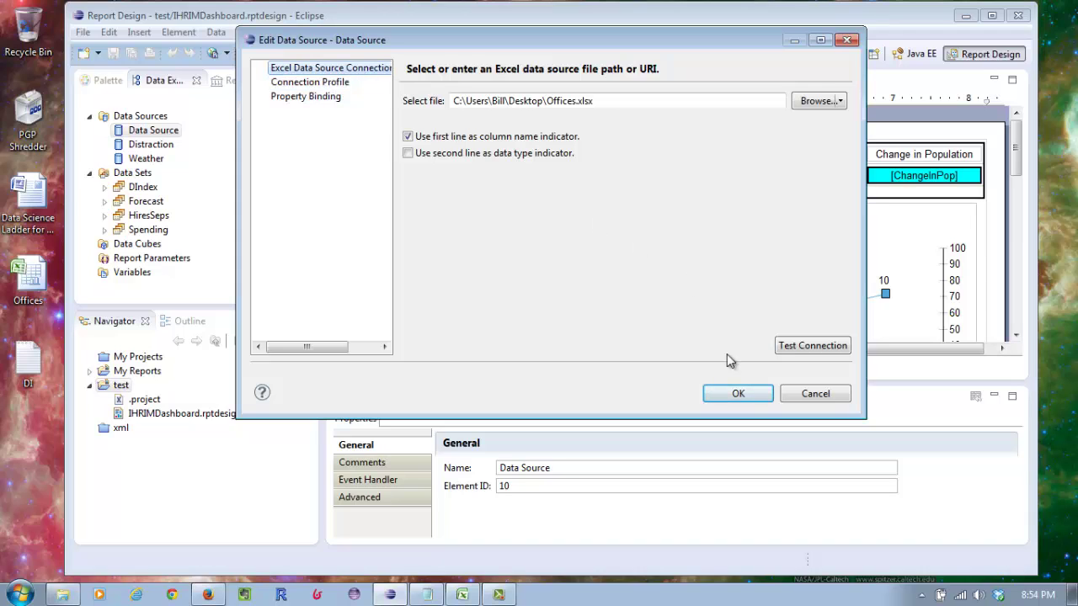
pyautogui.click(828, 351)
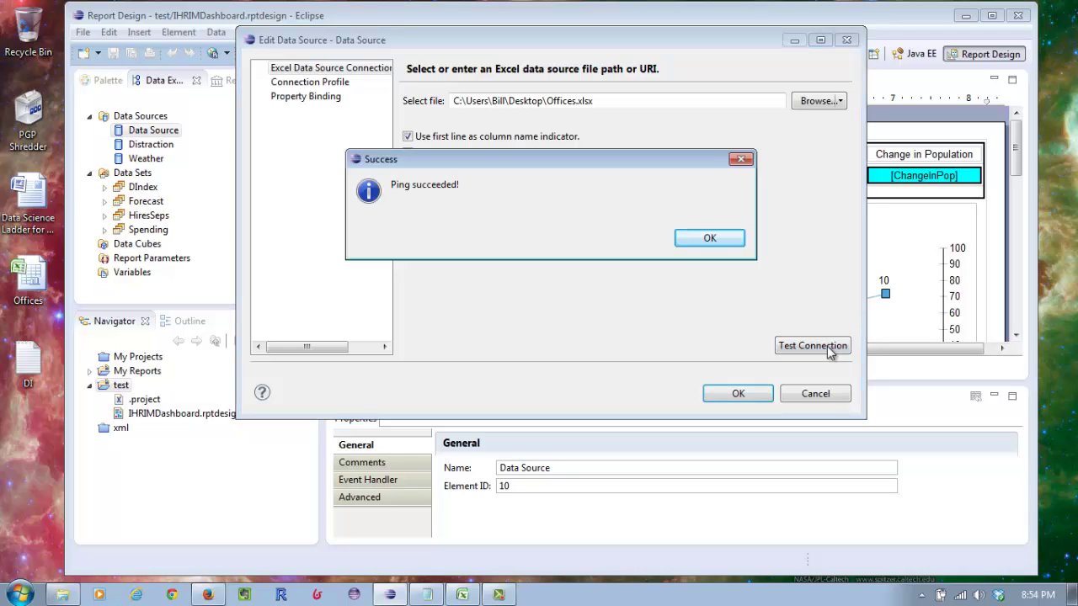
pyautogui.click(708, 236)
pyautogui.click(747, 391)
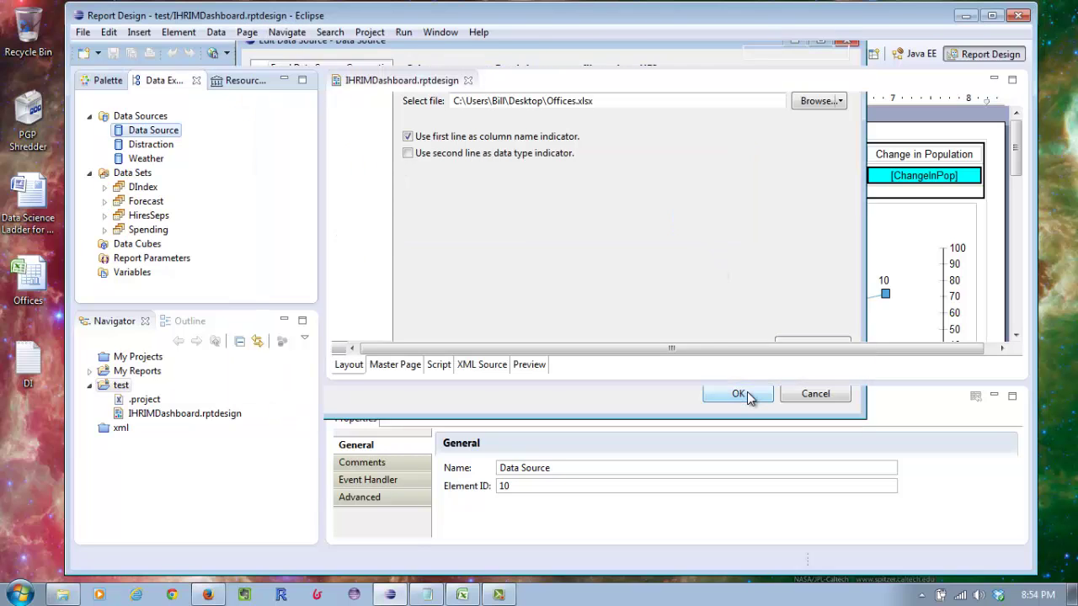
pyautogui.click(462, 596)
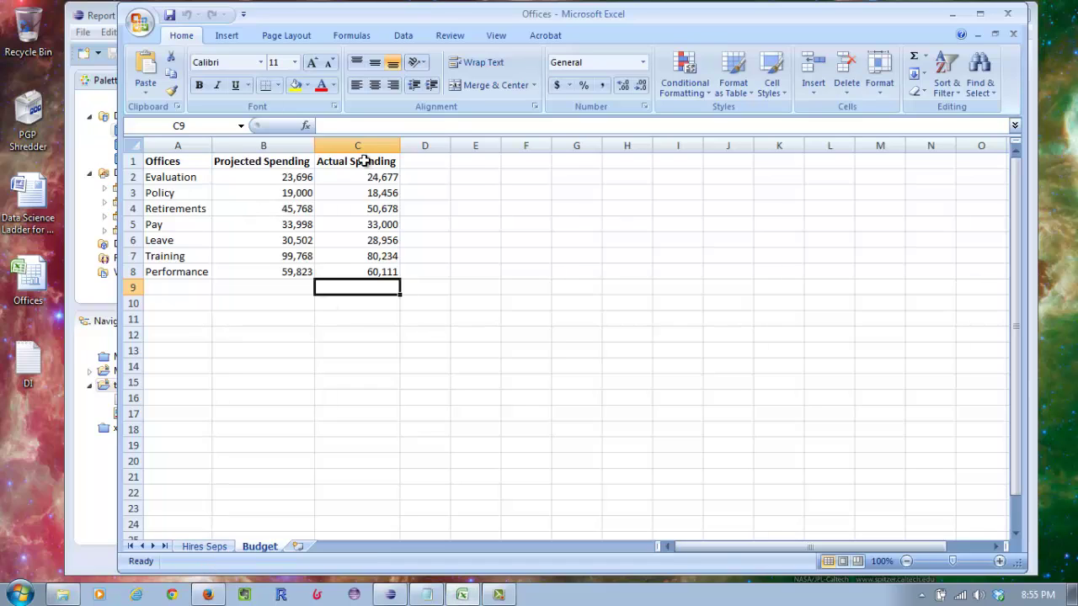
# View the Hires Seps sheet of the Offices workbook, then close Excel
pyautogui.click(204, 546)
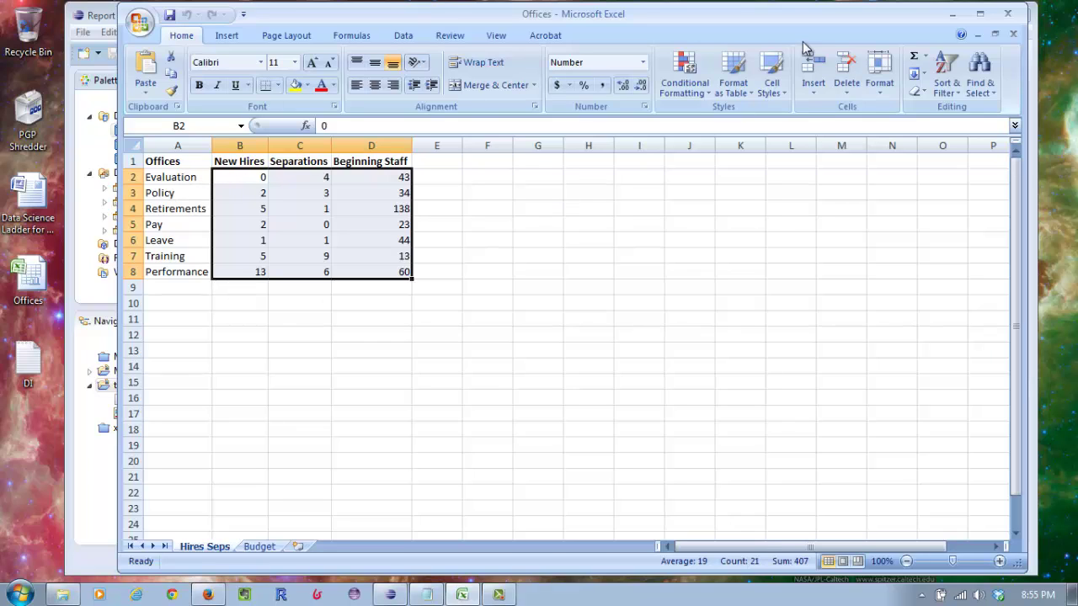
pyautogui.click(1008, 15)
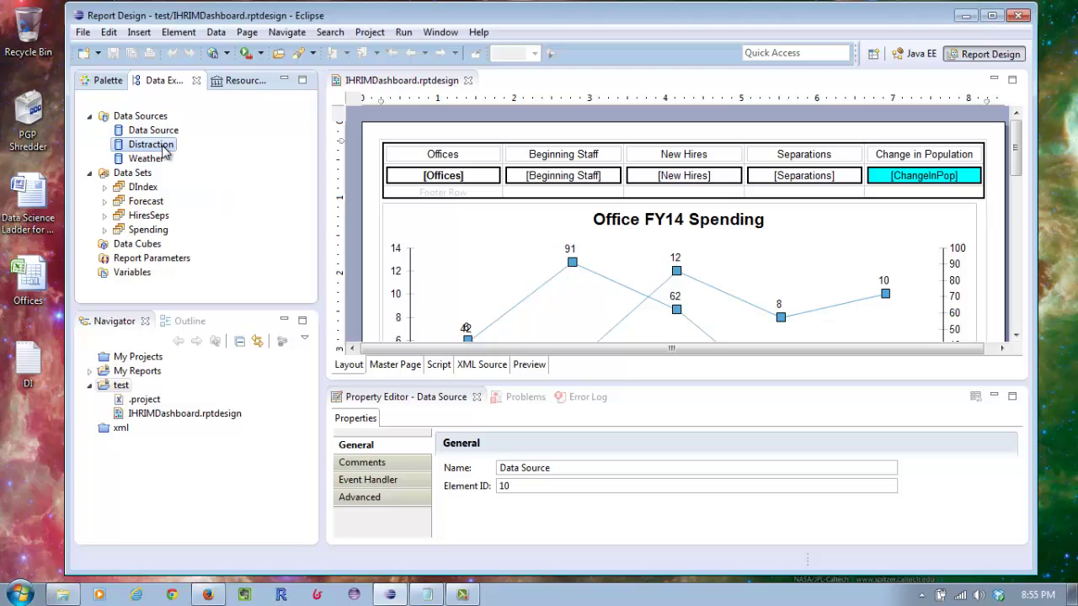
# Test the Distraction flat-file CSV data source until Ping succeeded, keeping its settings
pyautogui.rightClick(152, 144)
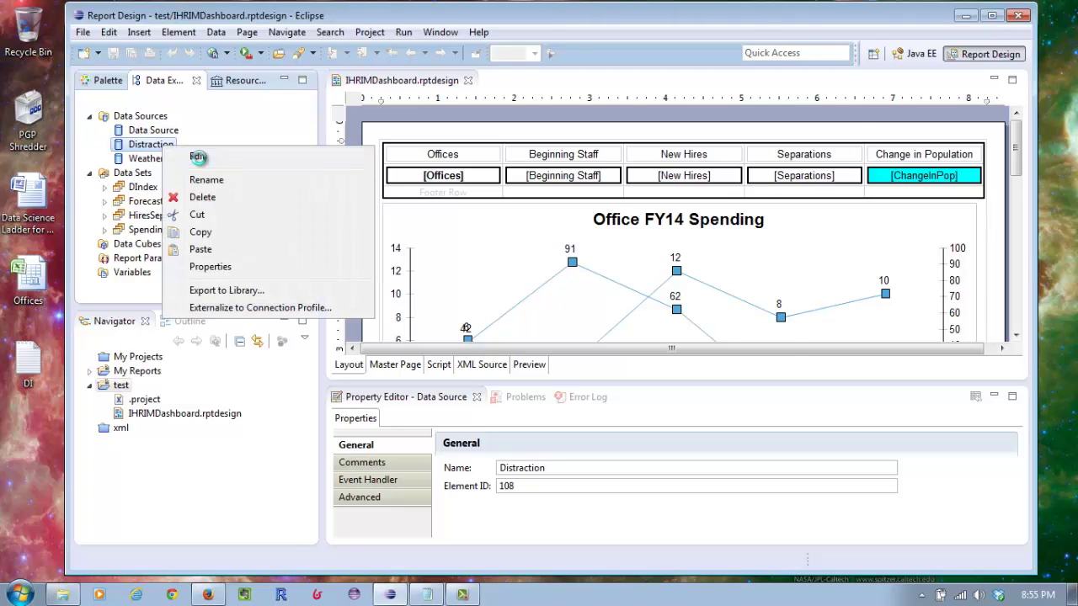
pyautogui.click(197, 156)
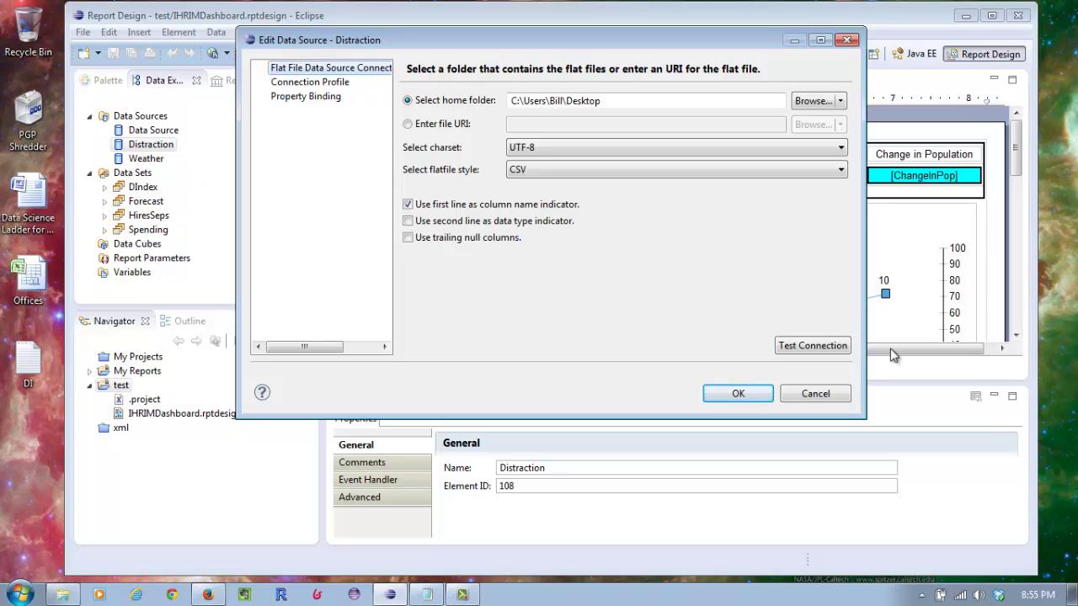
pyautogui.click(842, 341)
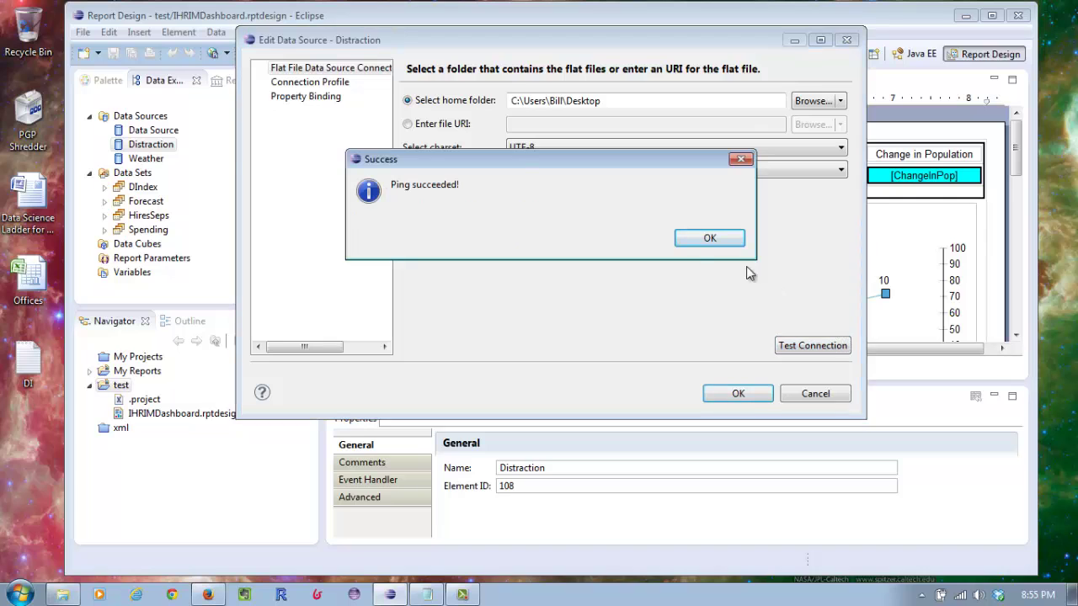
pyautogui.click(710, 241)
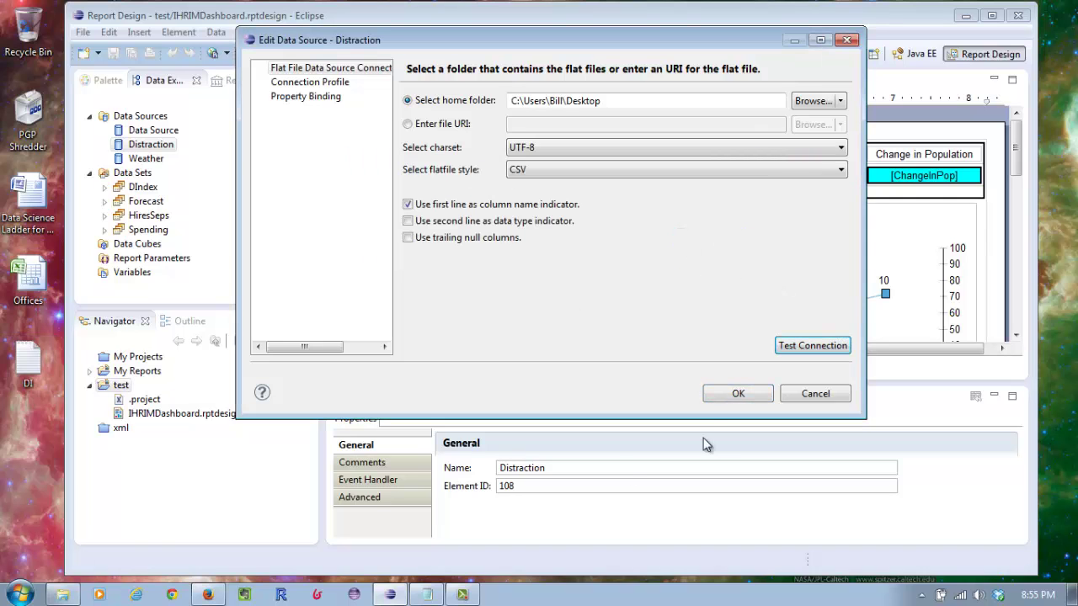
pyautogui.click(727, 398)
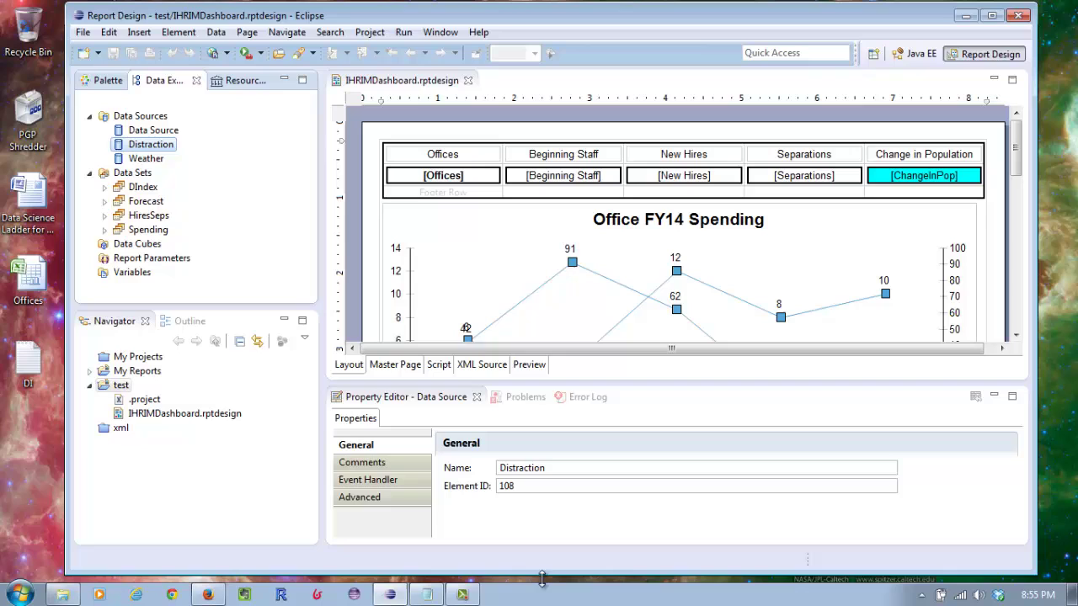
pyautogui.click(429, 595)
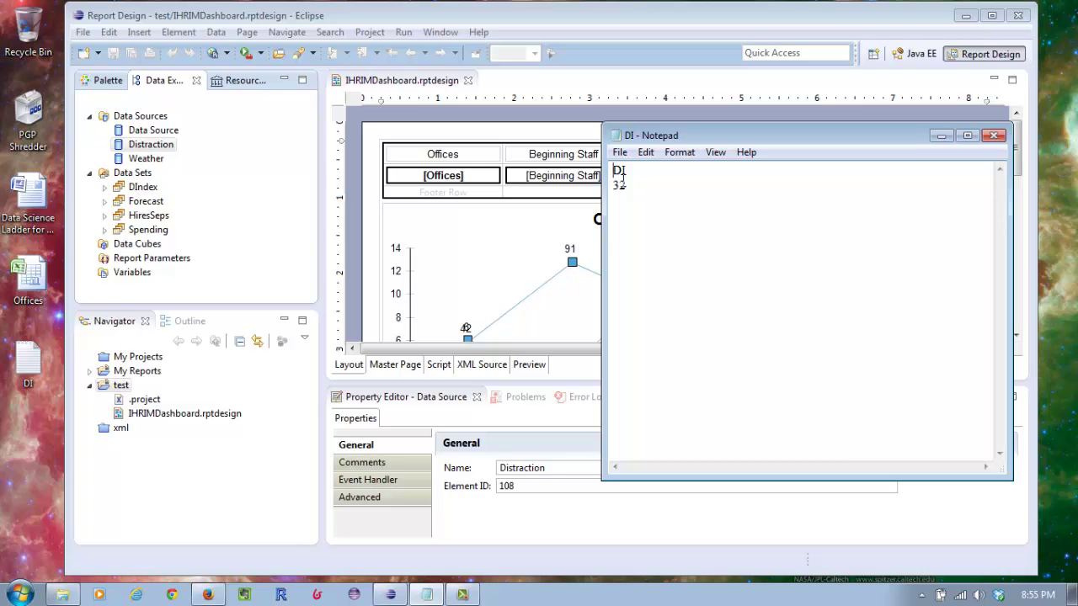
pyautogui.click(993, 135)
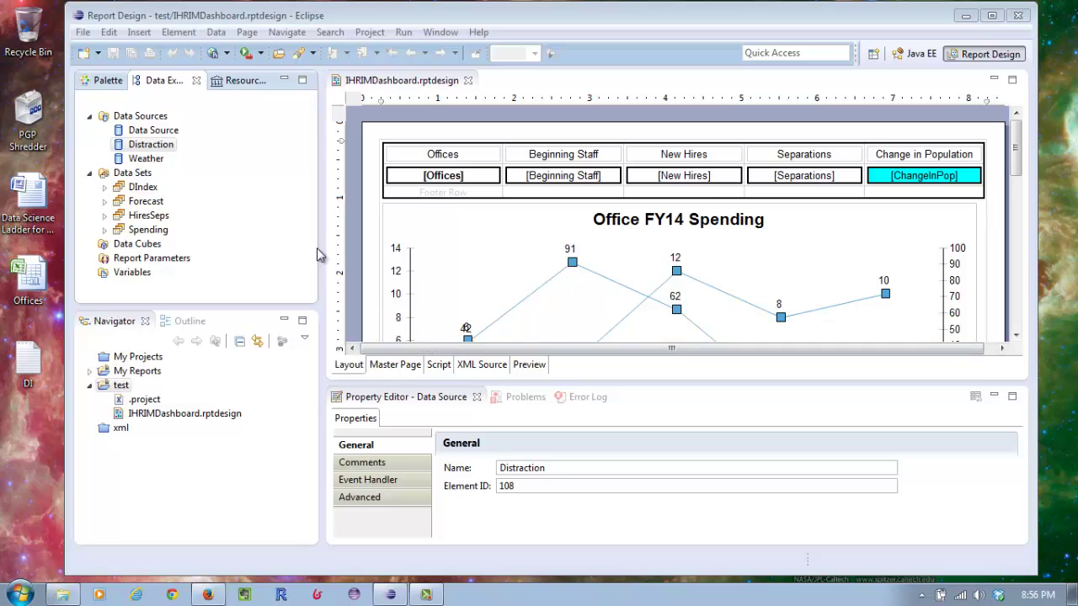
pyautogui.click(143, 160)
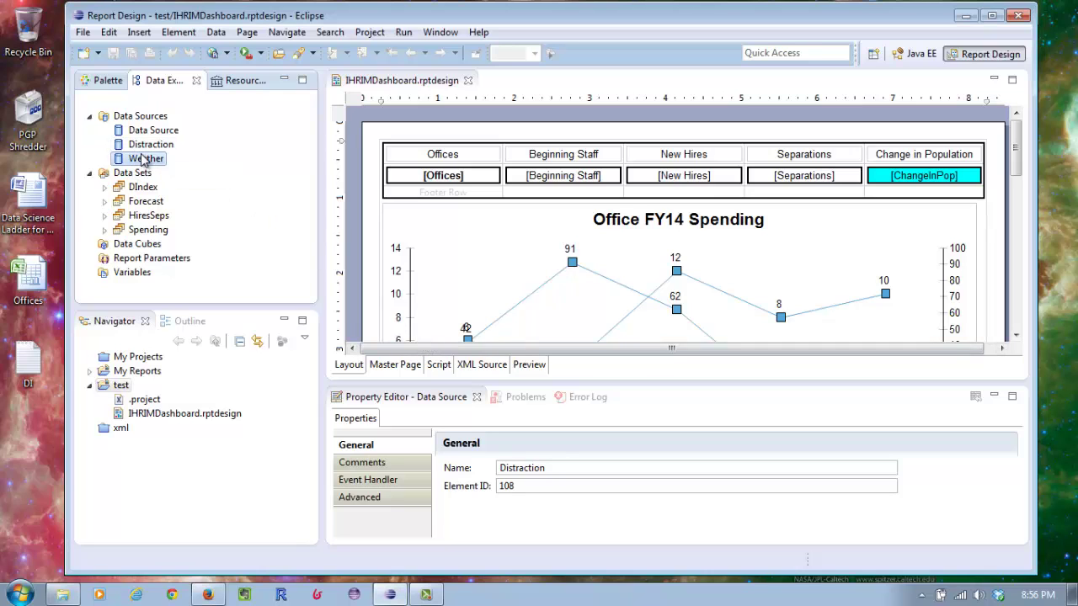
pyautogui.rightClick(142, 158)
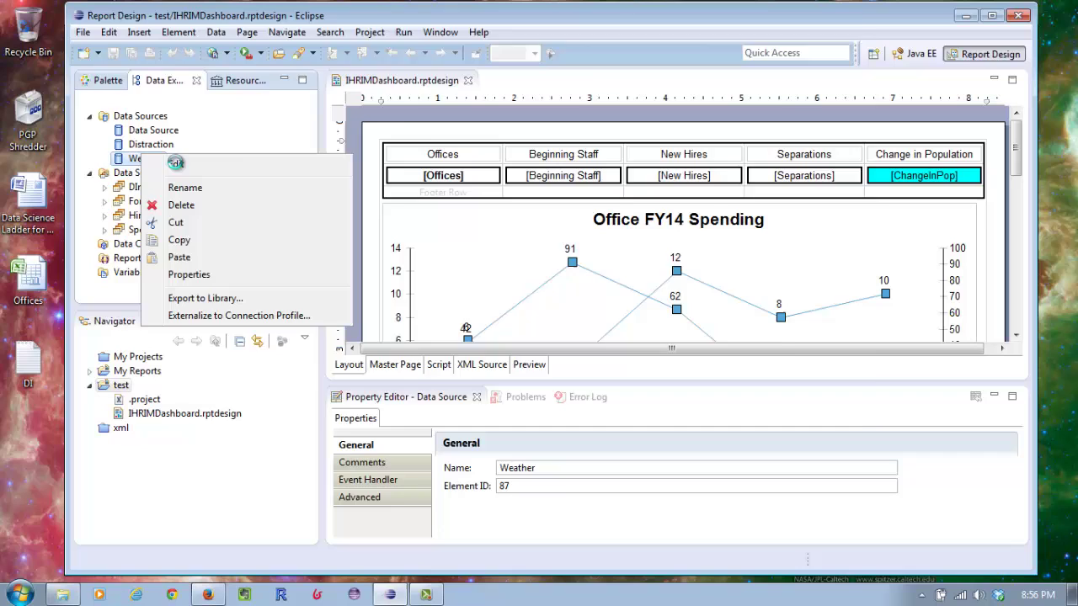
pyautogui.click(176, 163)
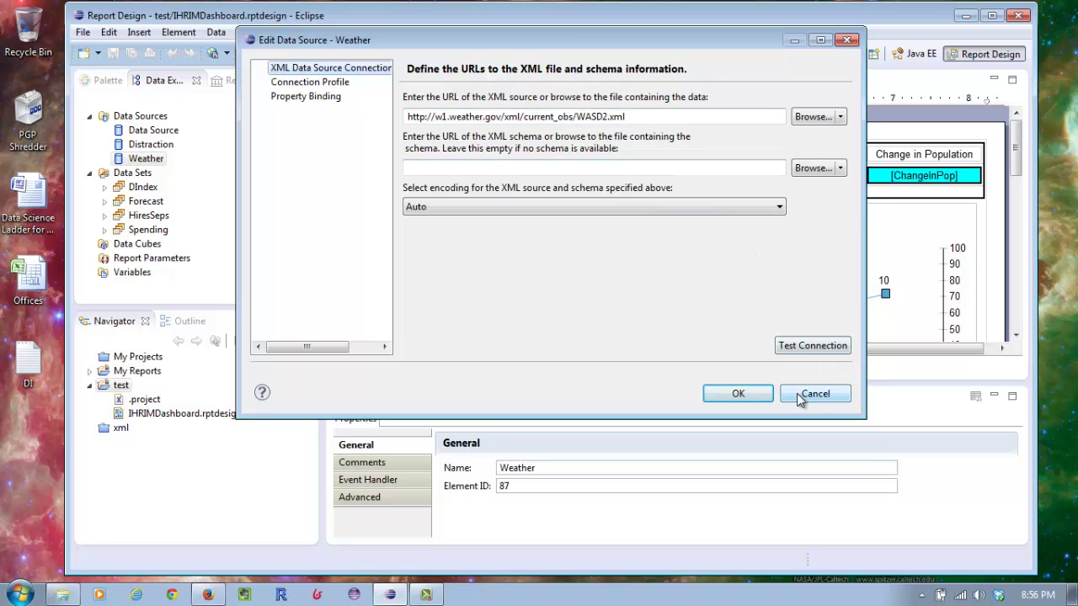
pyautogui.click(742, 393)
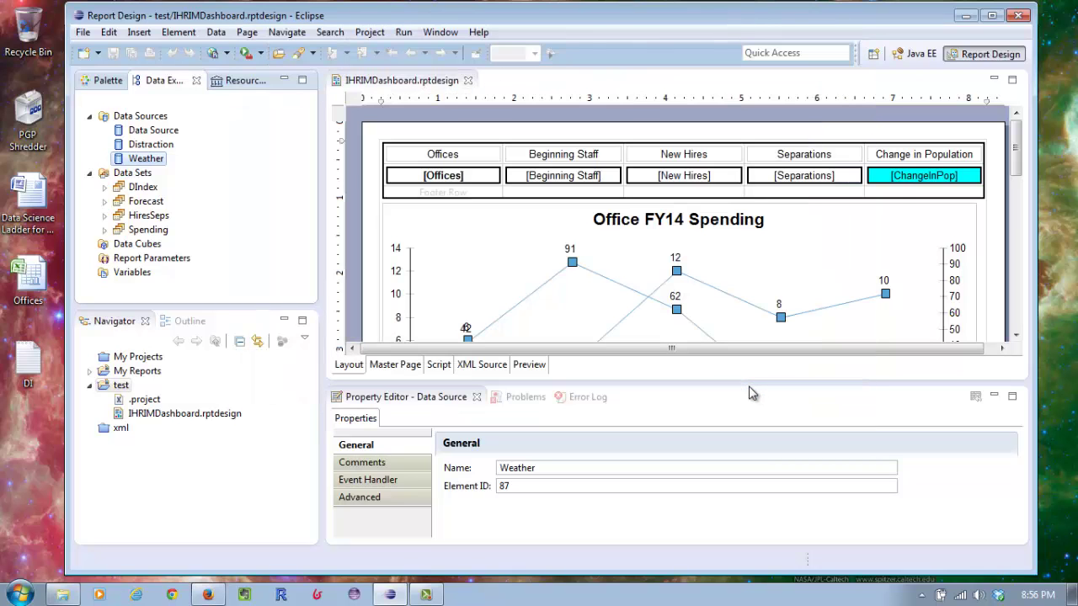
pyautogui.click(147, 159)
# Inspect the Forecast data set's row mapping /current_observation/wind_mph and close it unchanged
pyautogui.rightClick(143, 174)
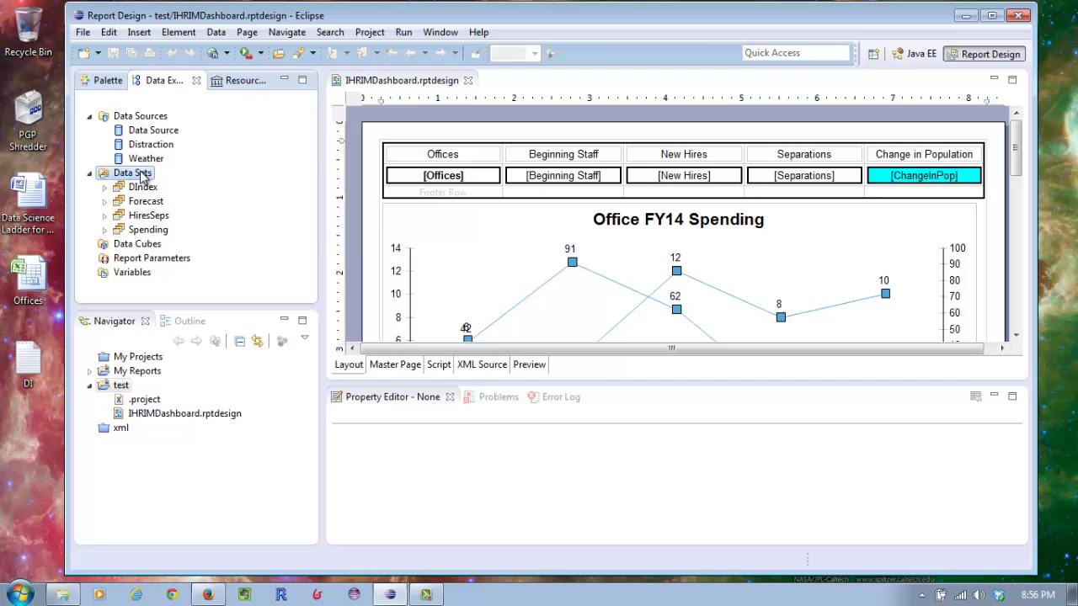
pyautogui.click(244, 126)
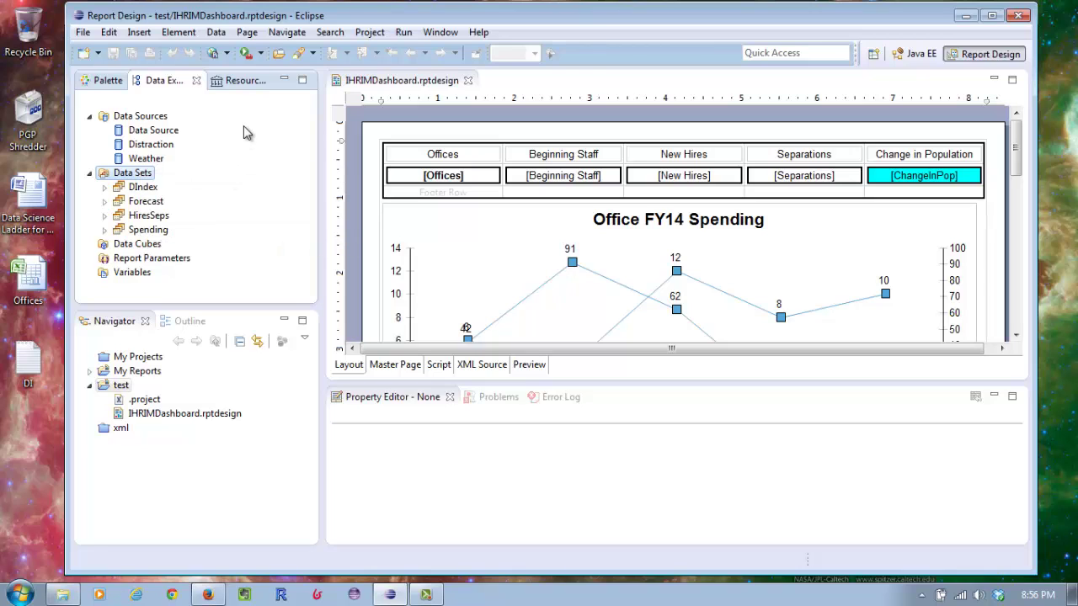
pyautogui.click(156, 205)
pyautogui.rightClick(156, 205)
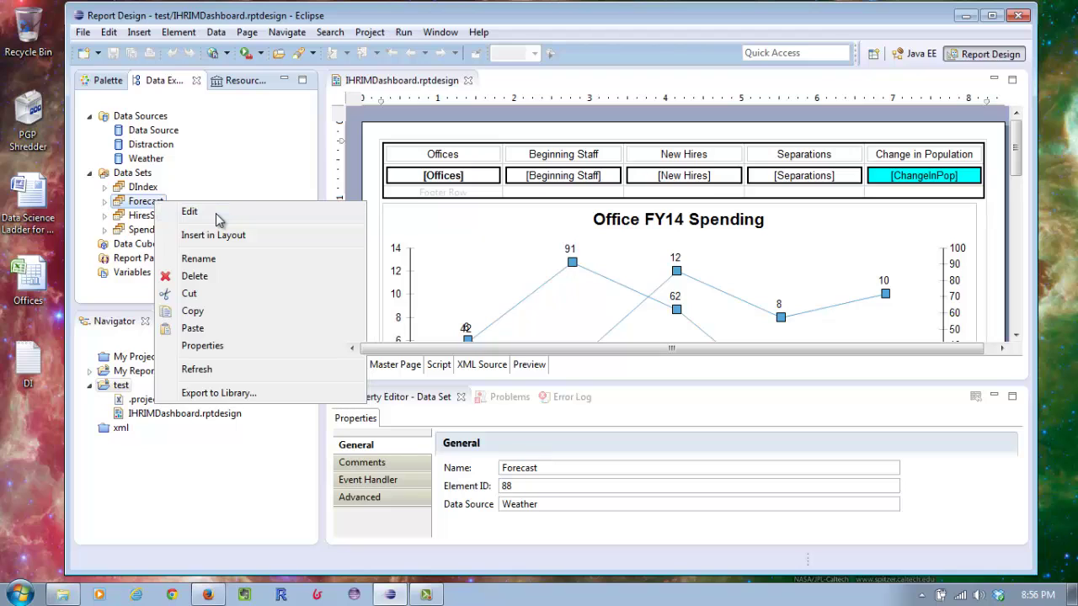
pyautogui.click(216, 213)
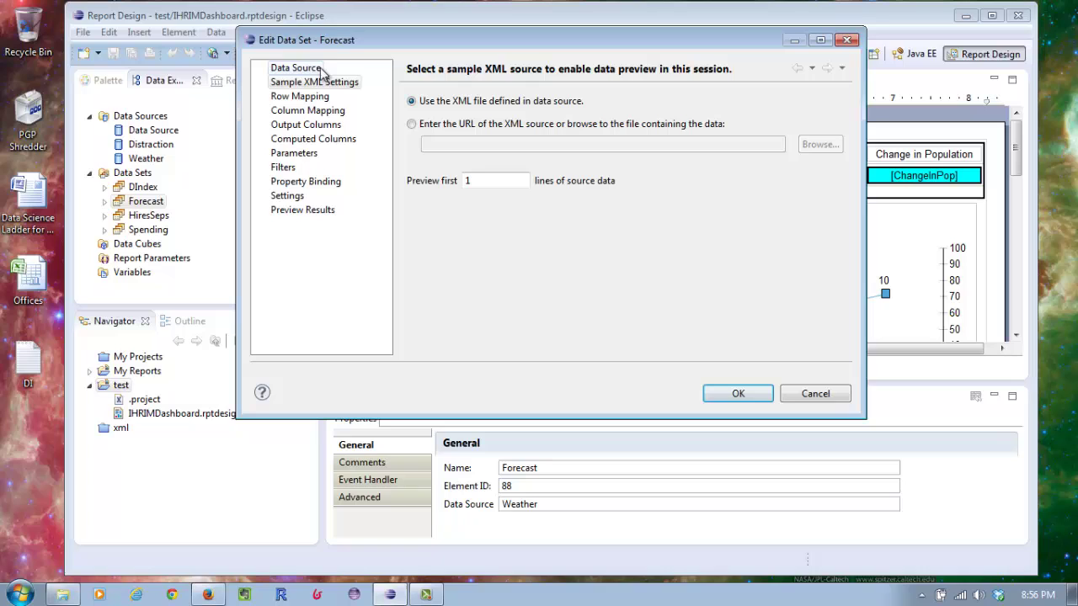
pyautogui.click(317, 96)
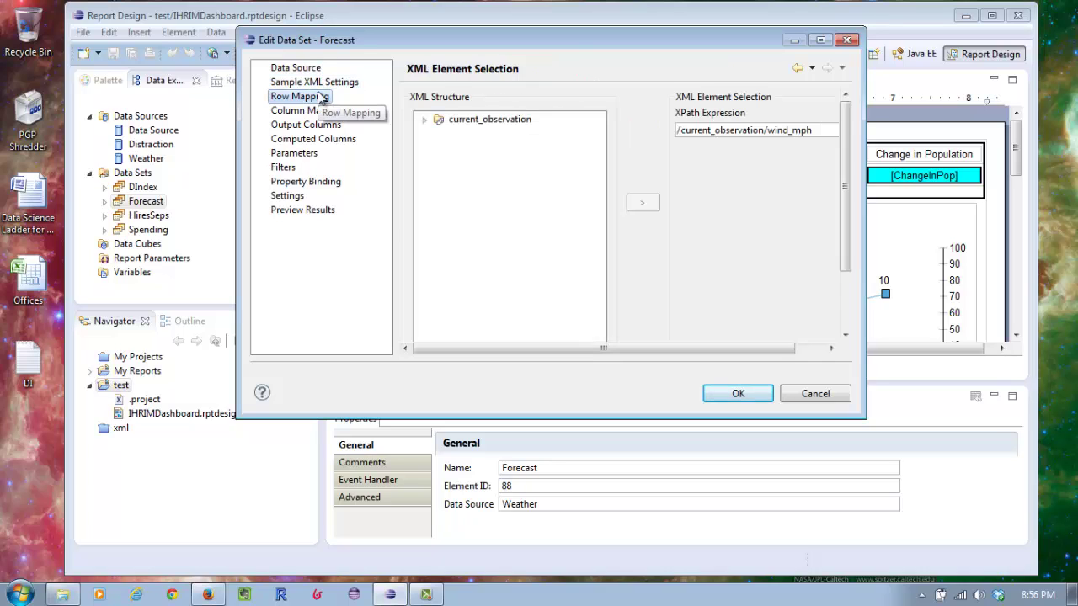
pyautogui.doubleClick(430, 123)
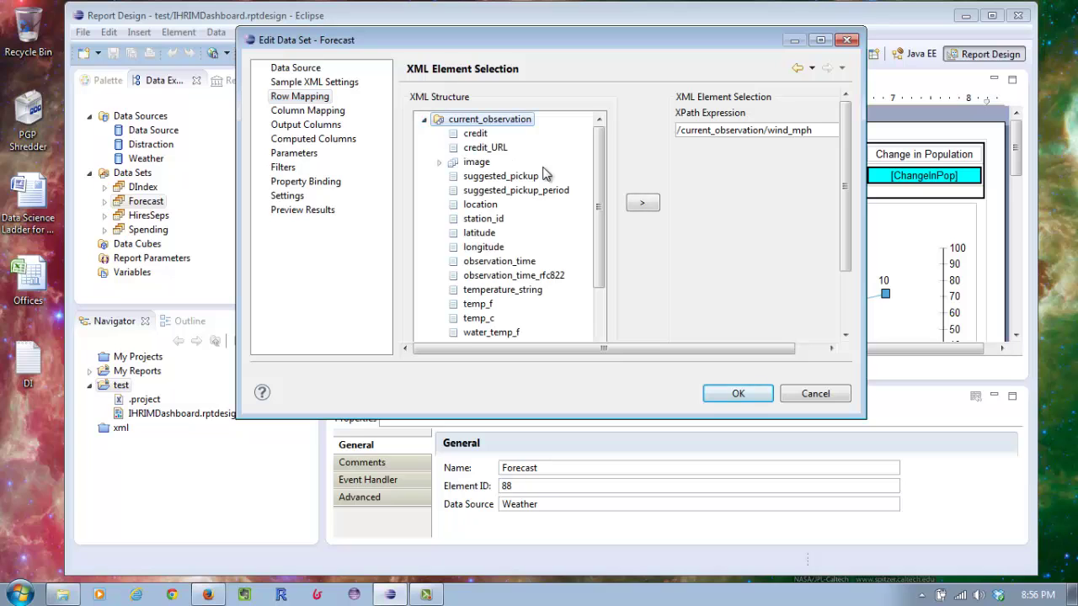
pyautogui.moveTo(602, 142); pyautogui.dragTo(610, 250)
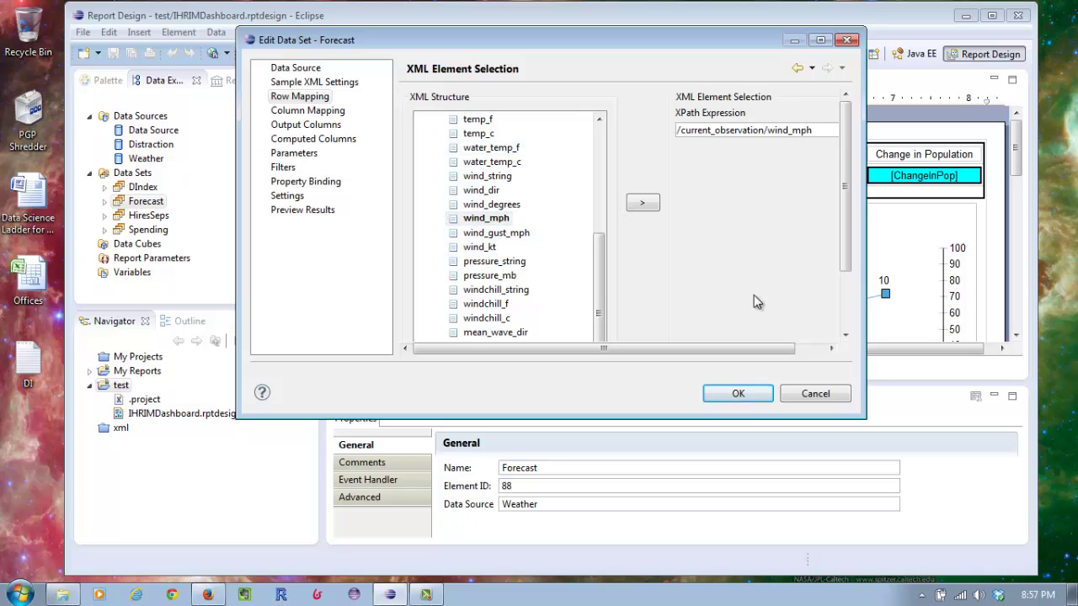
pyautogui.click(816, 394)
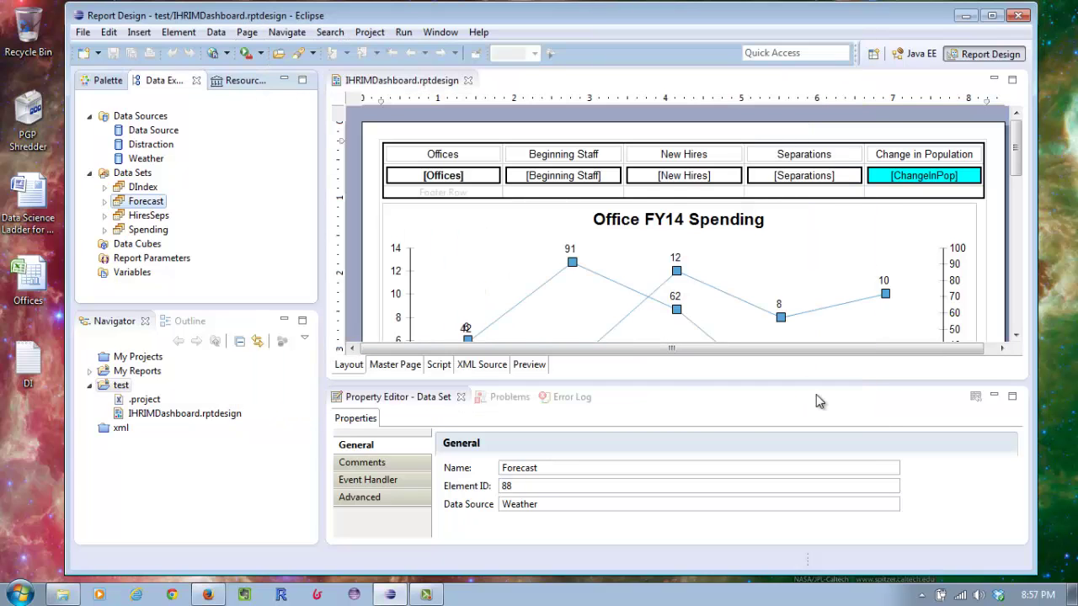
# Confirm the DIndex data set reads the String column DI from DI.txt and accept it
pyautogui.rightClick(140, 186)
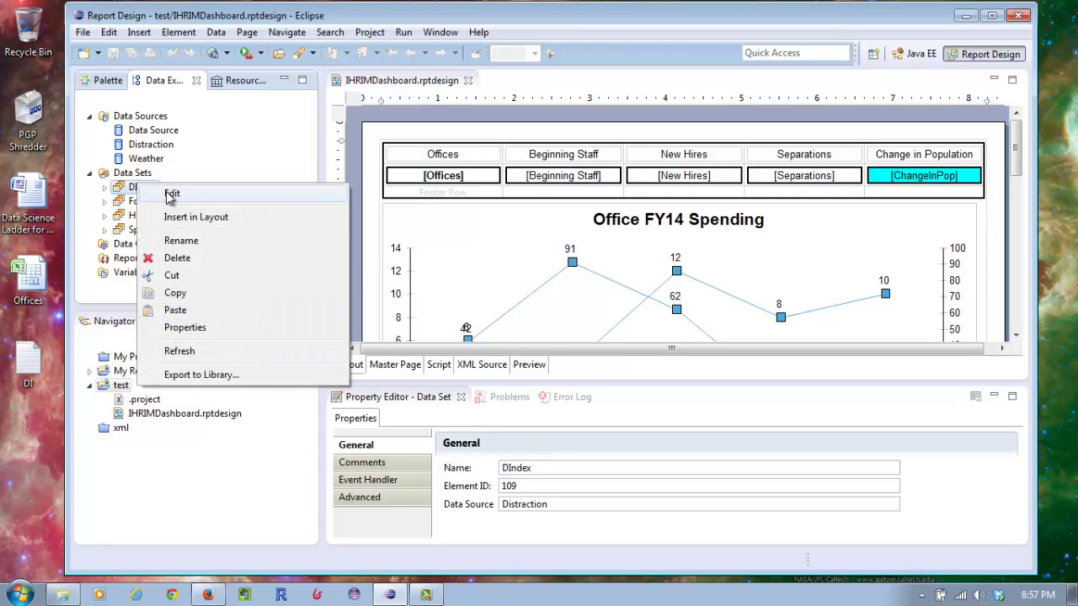
pyautogui.click(171, 195)
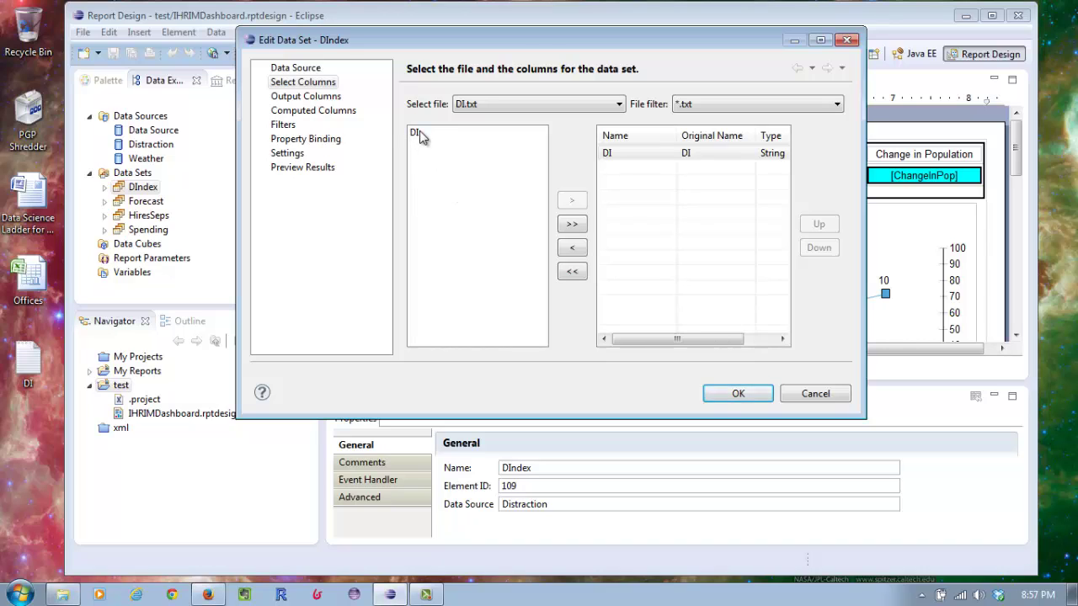
pyautogui.click(726, 395)
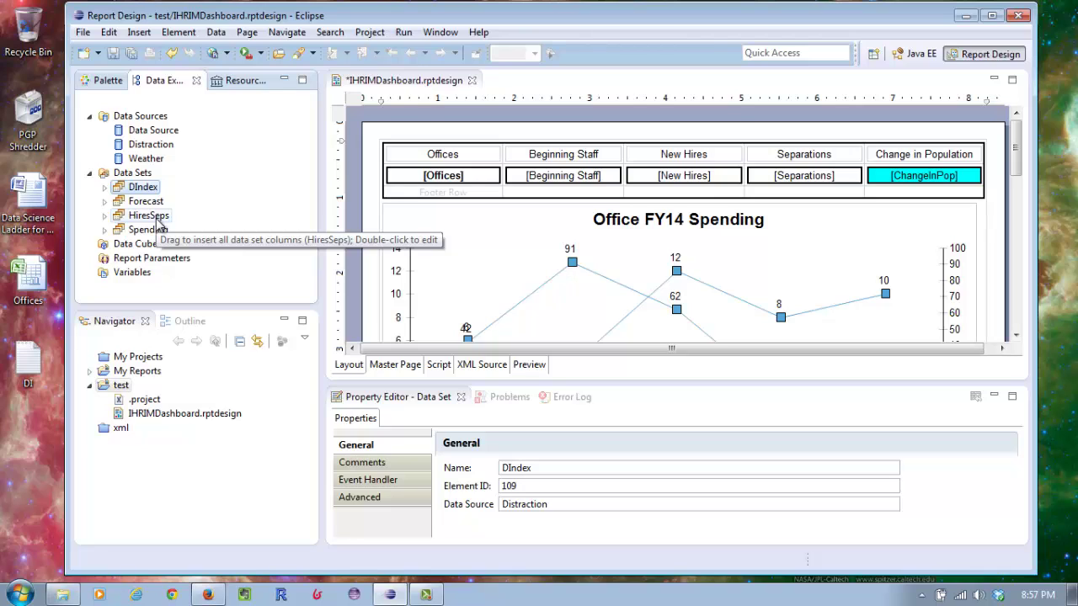
pyautogui.rightClick(157, 221)
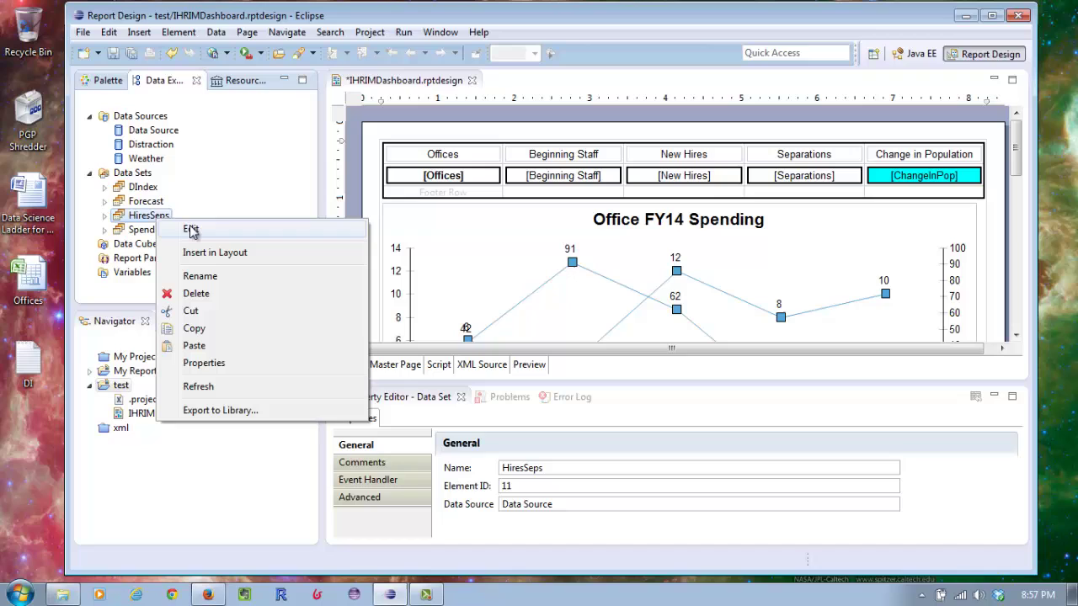
pyautogui.click(192, 229)
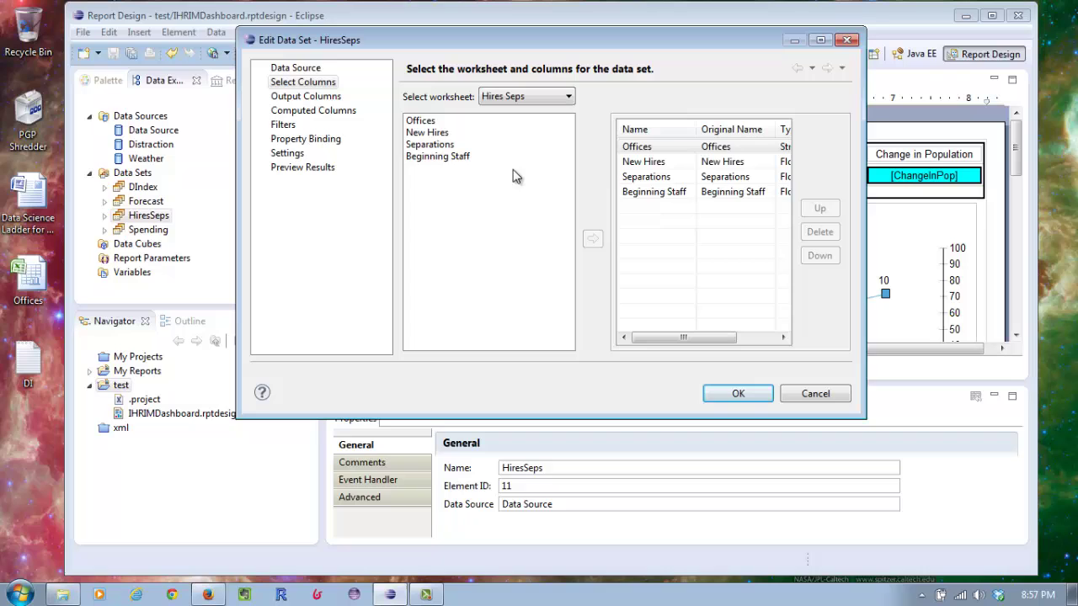
pyautogui.click(315, 117)
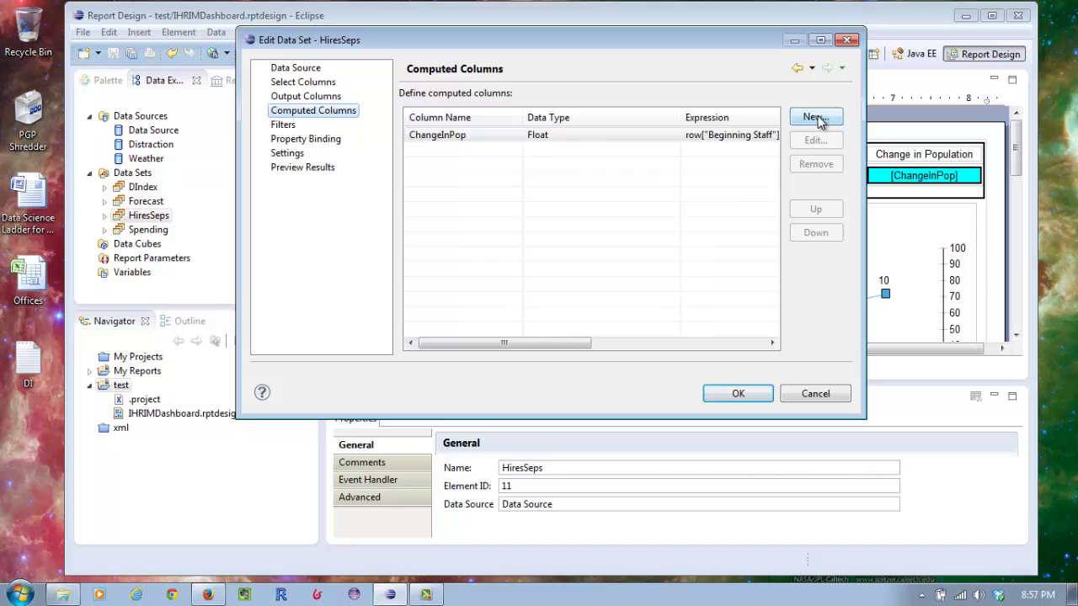
pyautogui.click(661, 135)
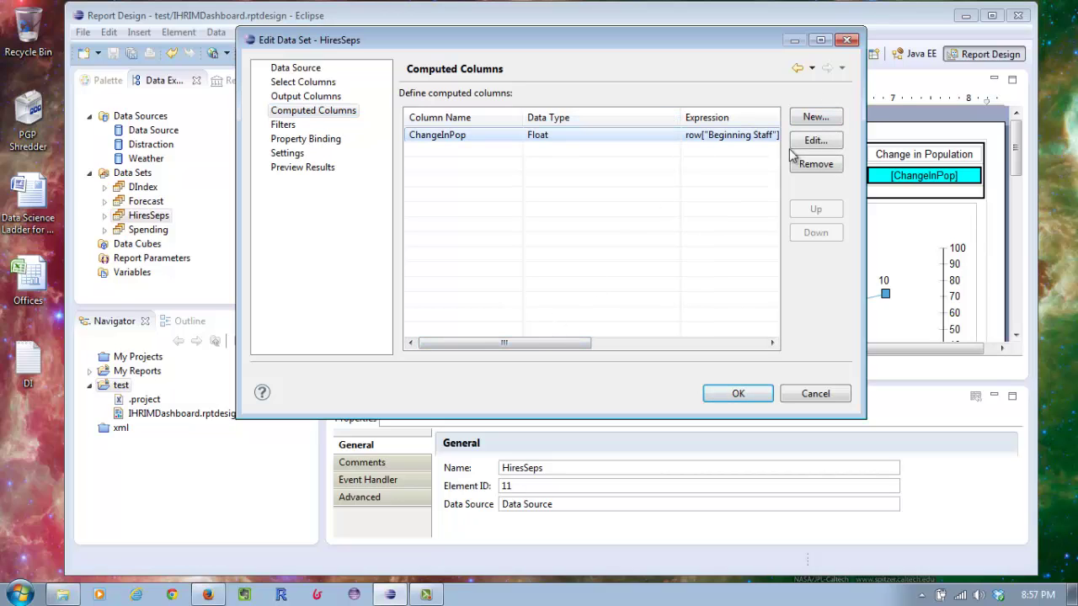
pyautogui.click(815, 143)
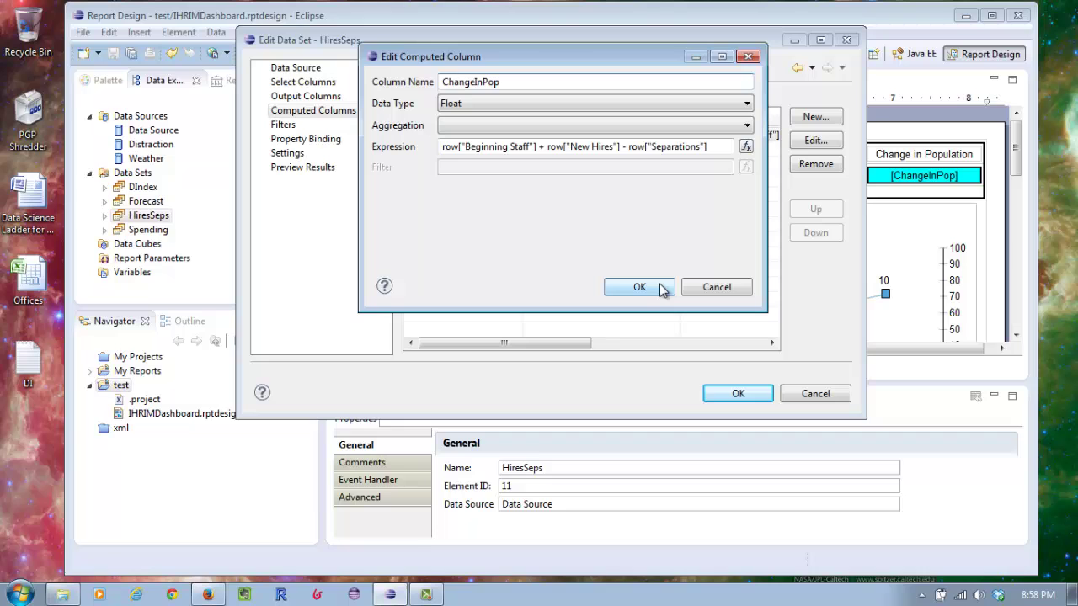
pyautogui.click(746, 148)
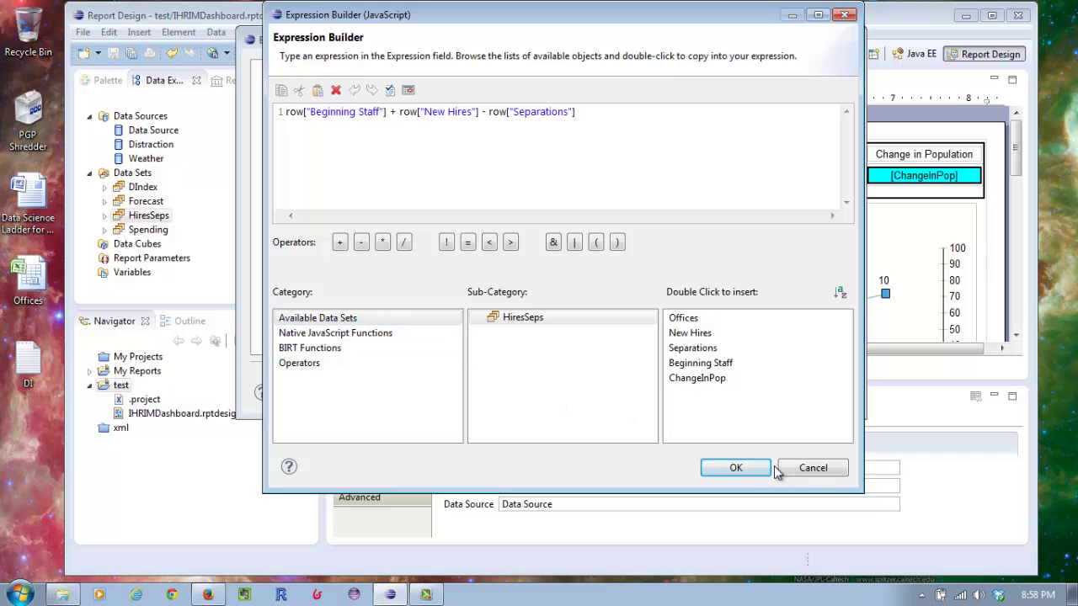
pyautogui.click(821, 471)
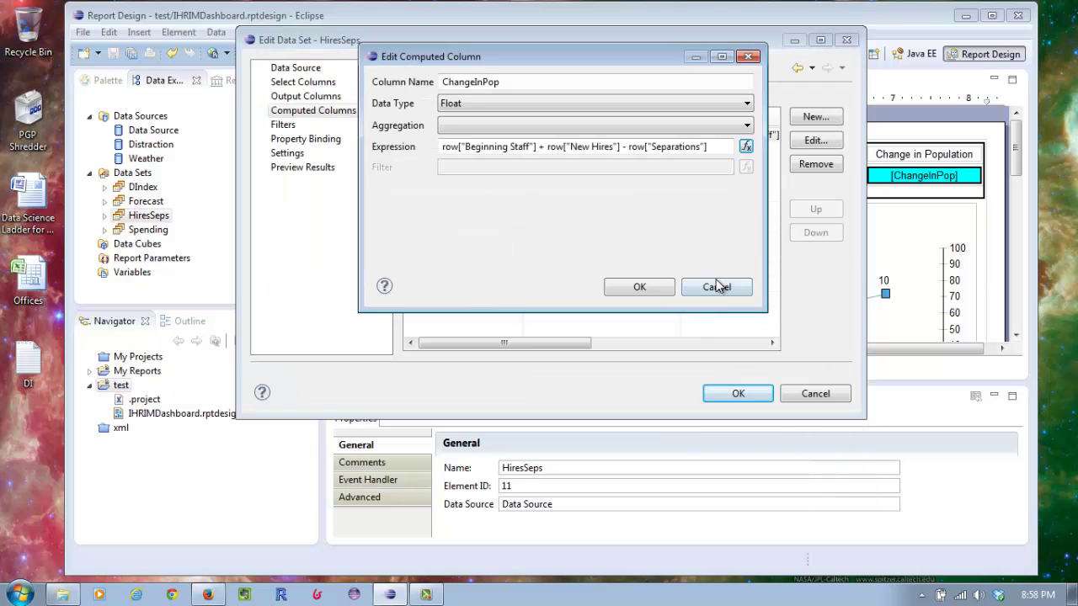
pyautogui.click(716, 287)
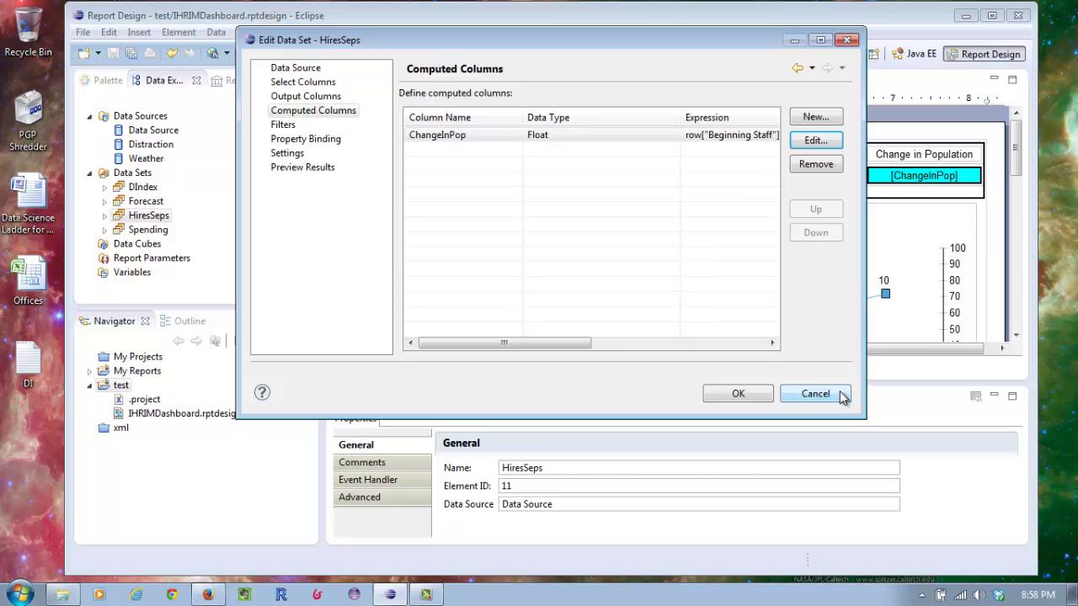
pyautogui.click(815, 394)
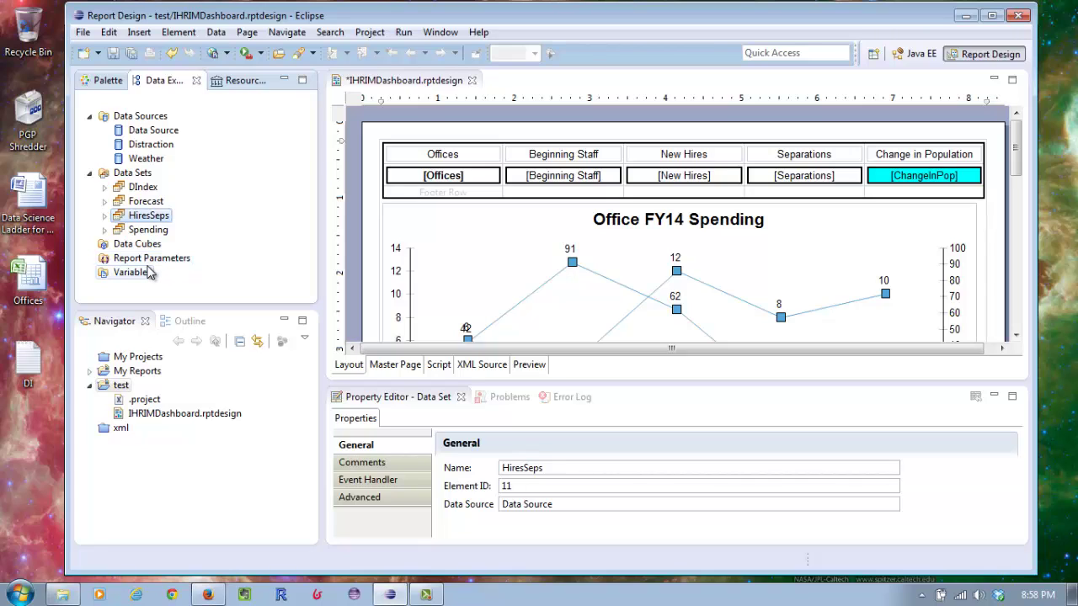
# Drag a Cross Tab from the Palette's Report Items into the layout above the offices table
pyautogui.click(118, 87)
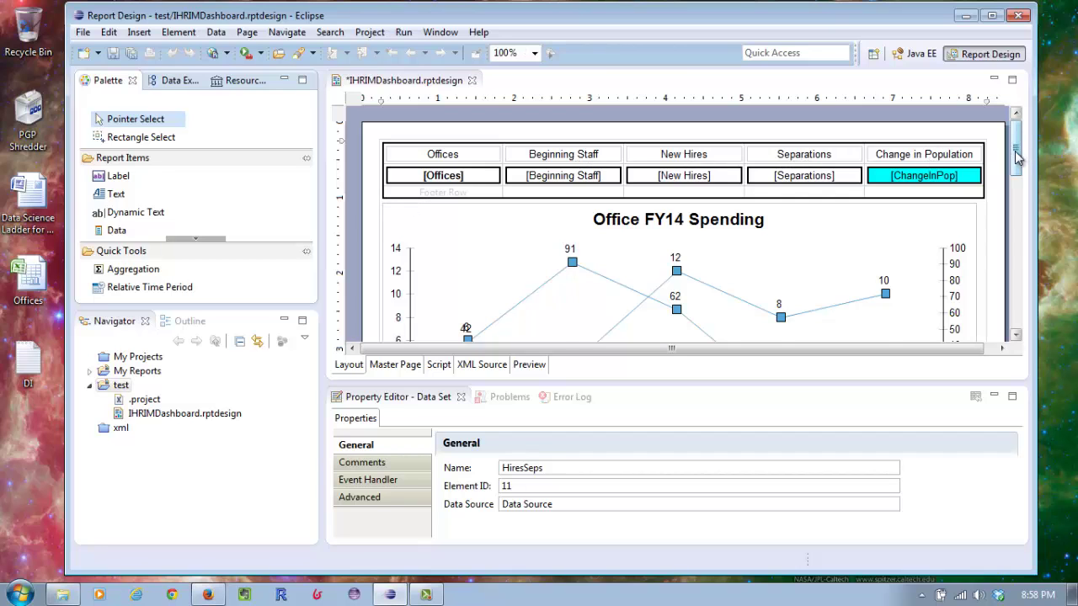
pyautogui.moveTo(1015, 150); pyautogui.dragTo(1015, 172)
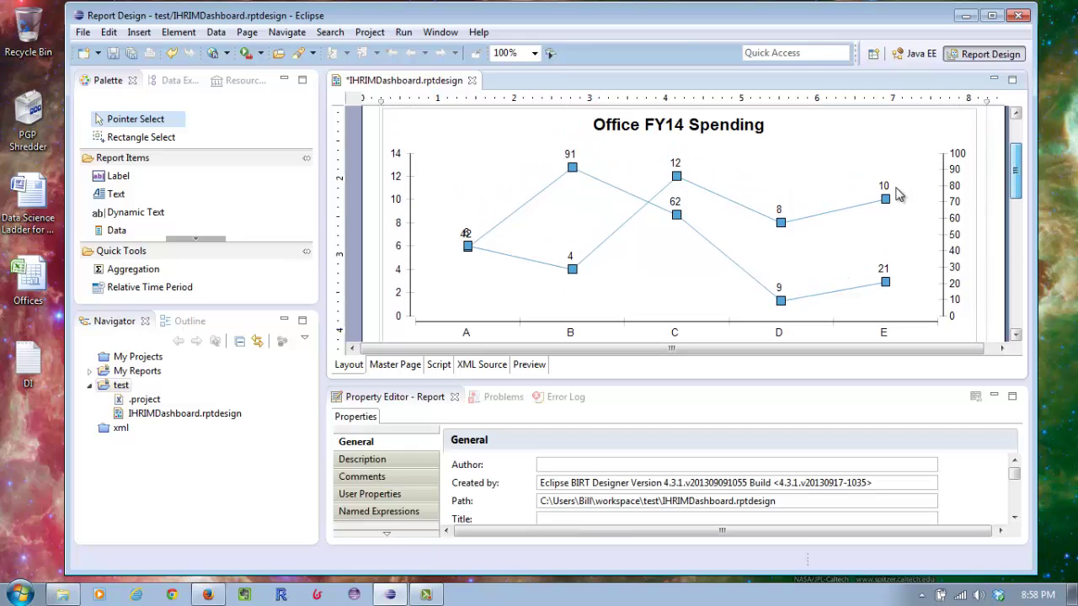
pyautogui.click(197, 240)
pyautogui.click(197, 240)
pyautogui.click(200, 240)
pyautogui.click(195, 238)
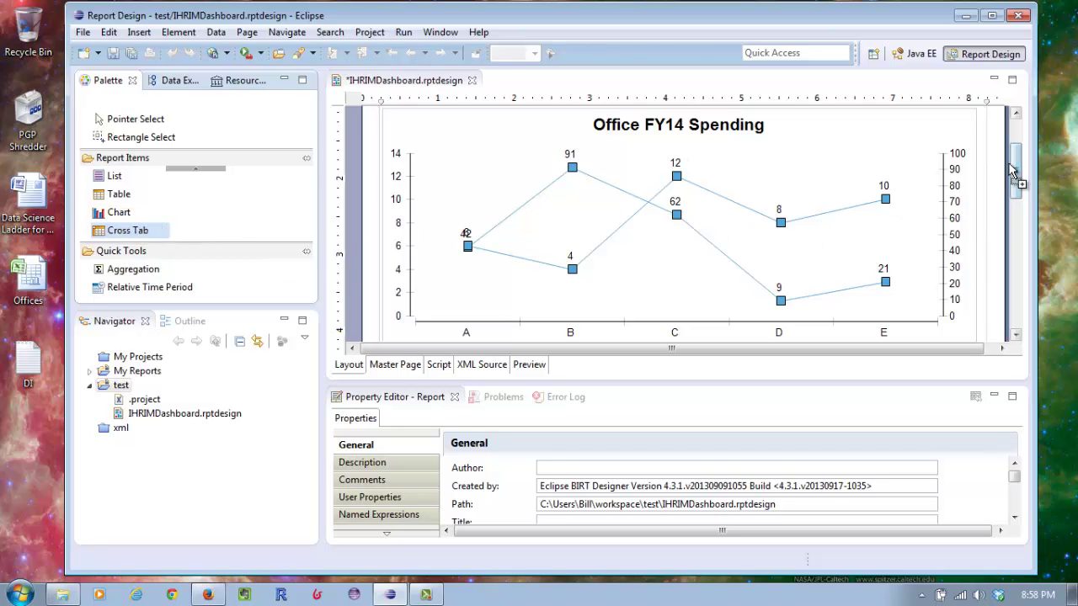
pyautogui.moveTo(1015, 170); pyautogui.dragTo(1018, 227)
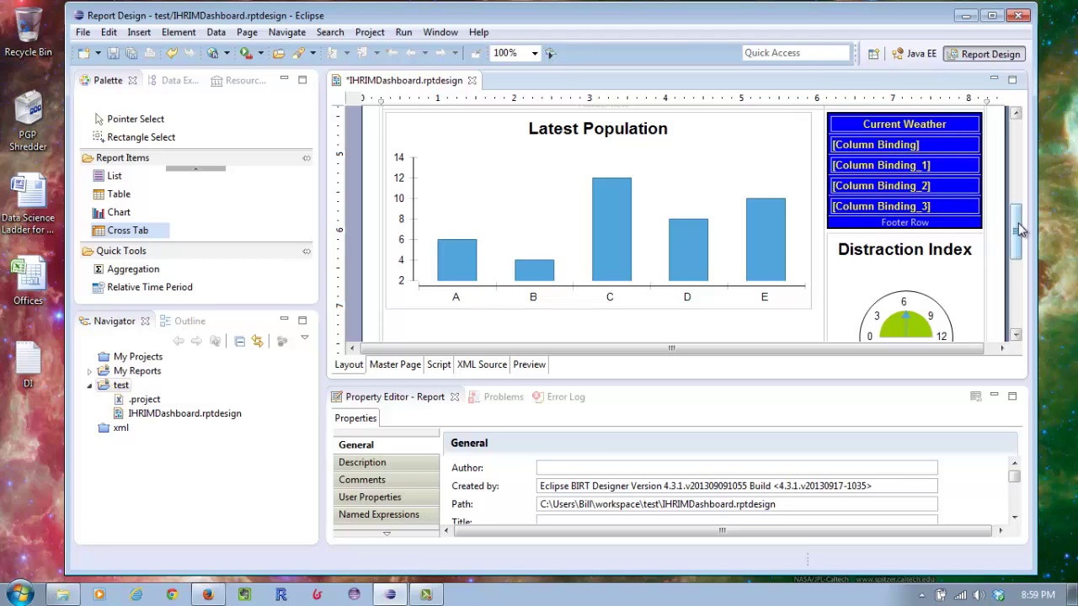
pyautogui.moveTo(1018, 232); pyautogui.dragTo(805, 216)
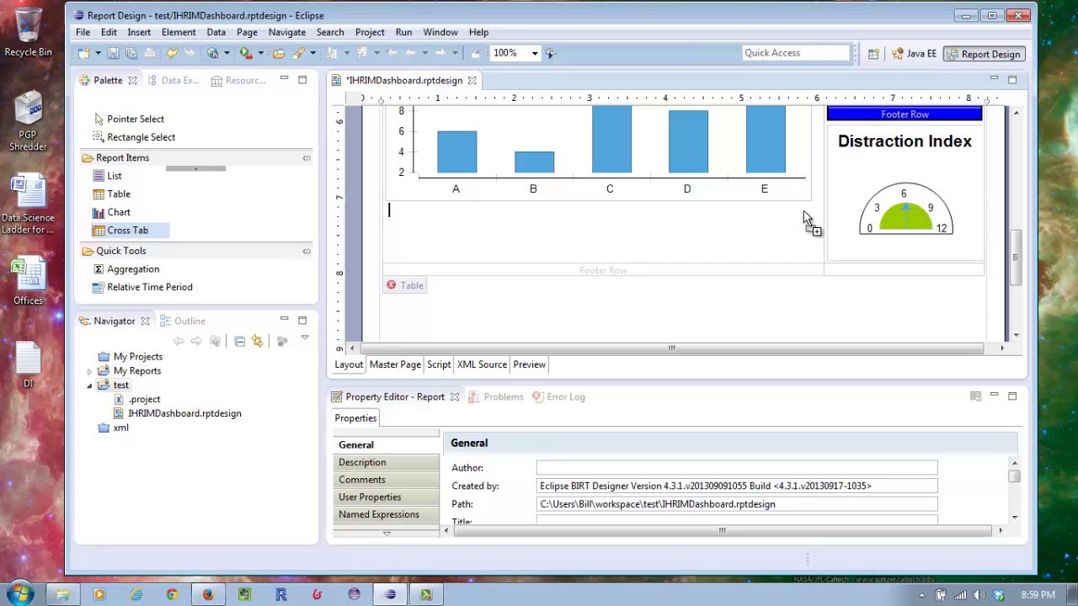
pyautogui.moveTo(804, 217); pyautogui.dragTo(383, 225)
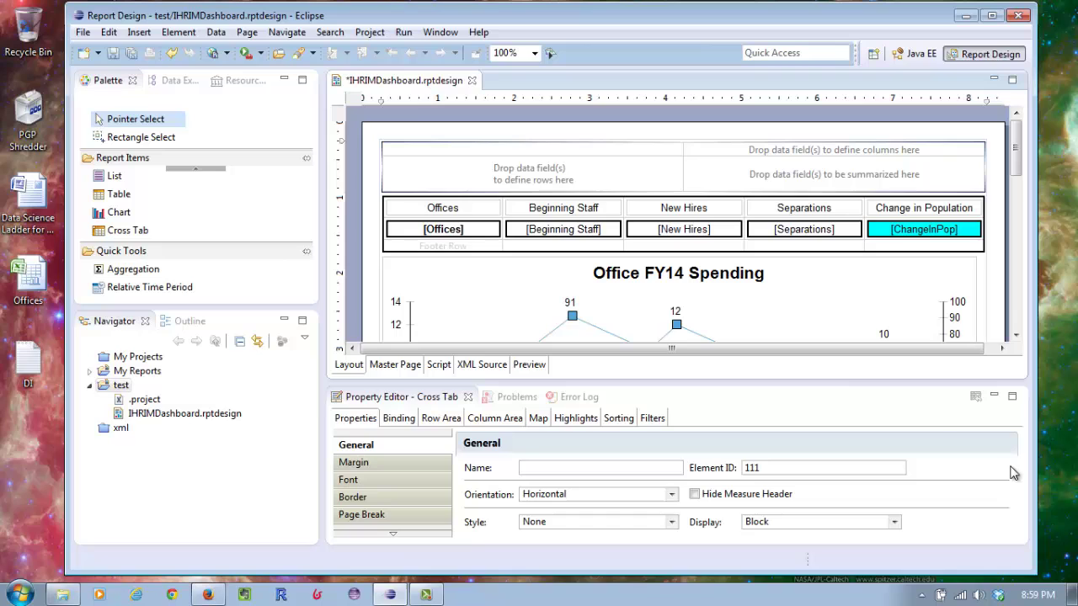
pyautogui.click(400, 418)
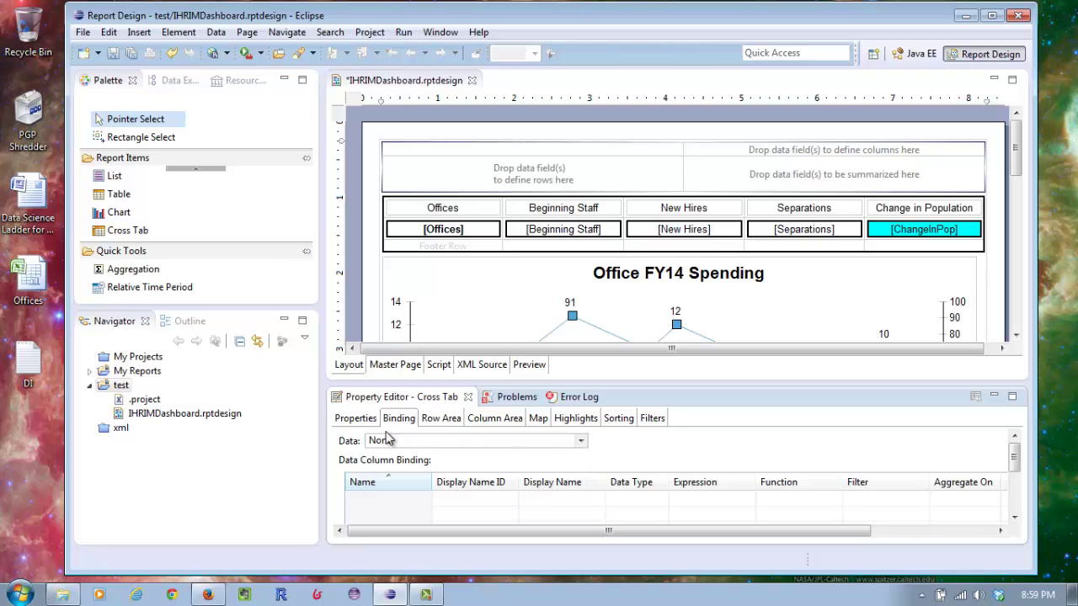
pyautogui.click(446, 423)
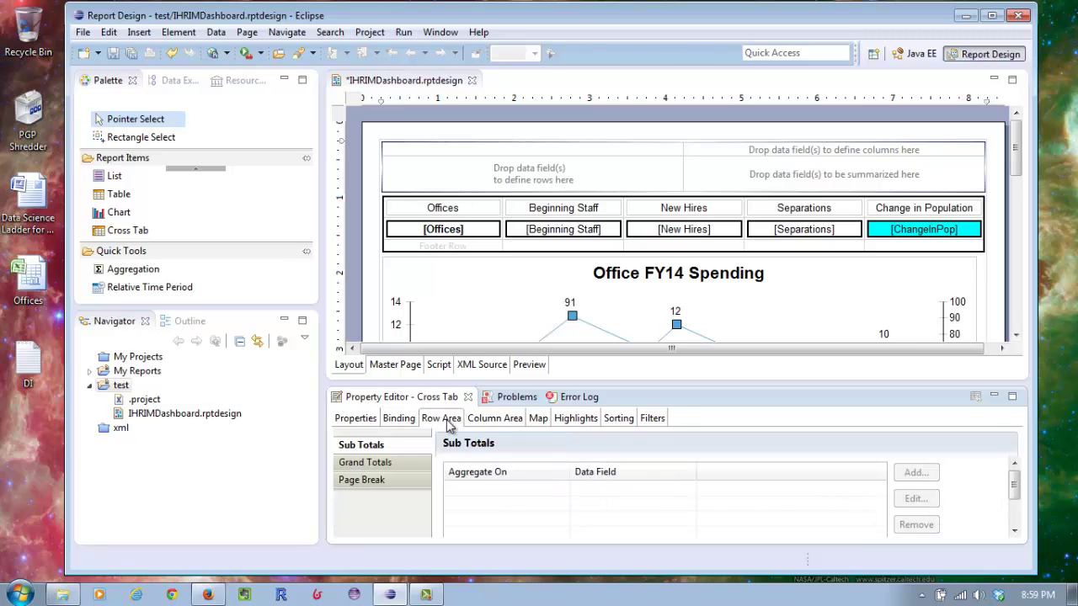
pyautogui.click(516, 421)
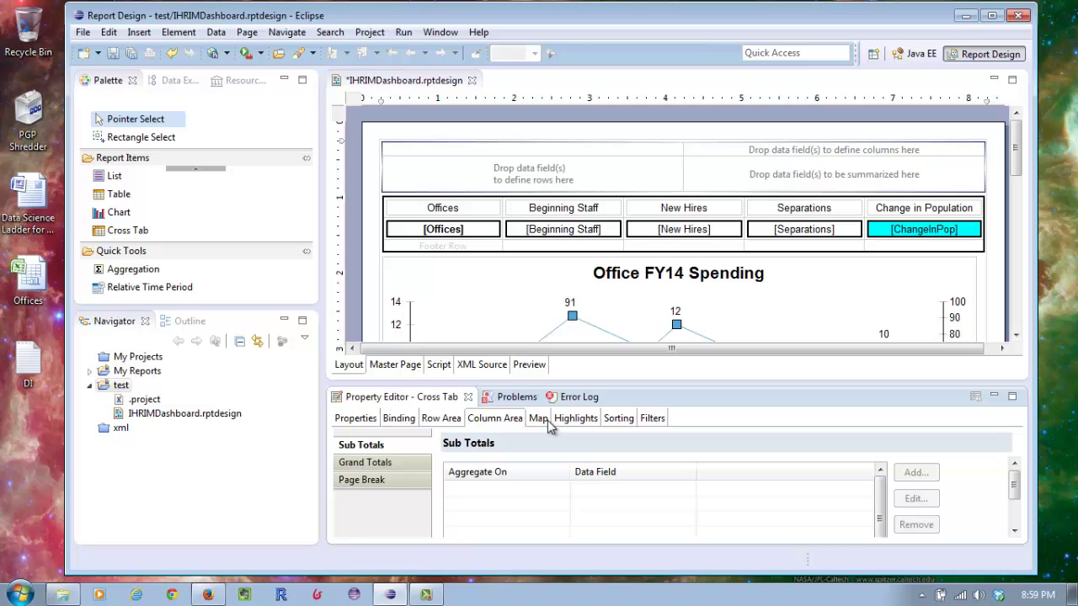
pyautogui.click(544, 420)
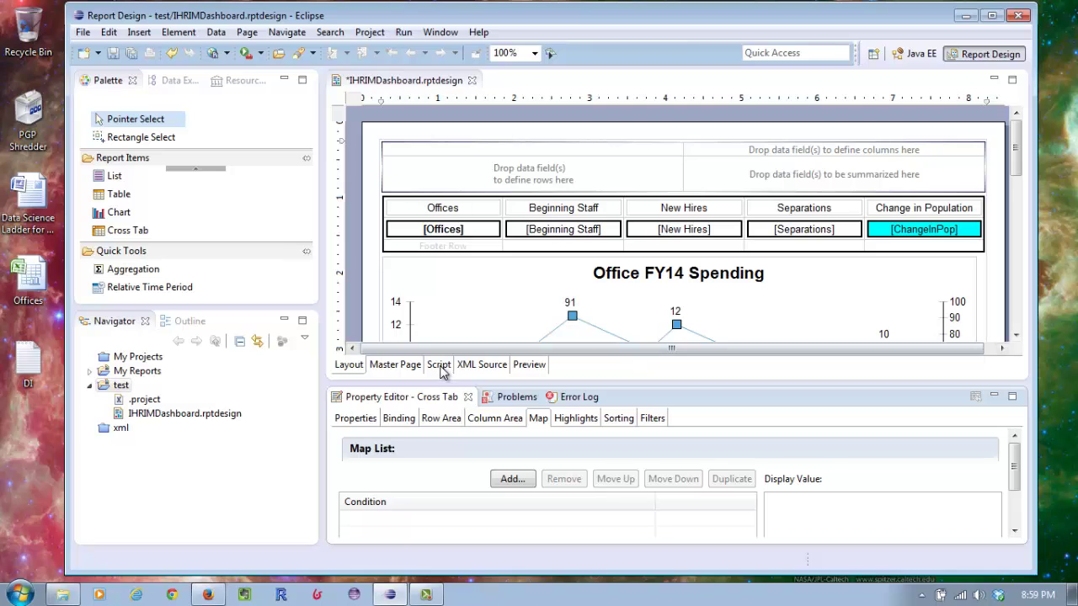
pyautogui.click(441, 367)
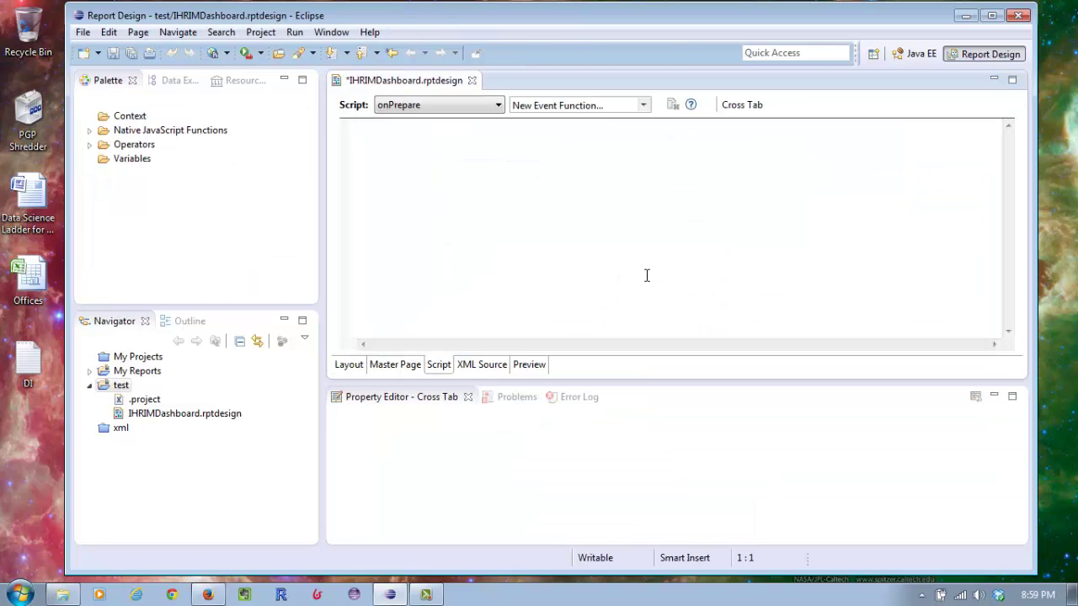
pyautogui.click(496, 105)
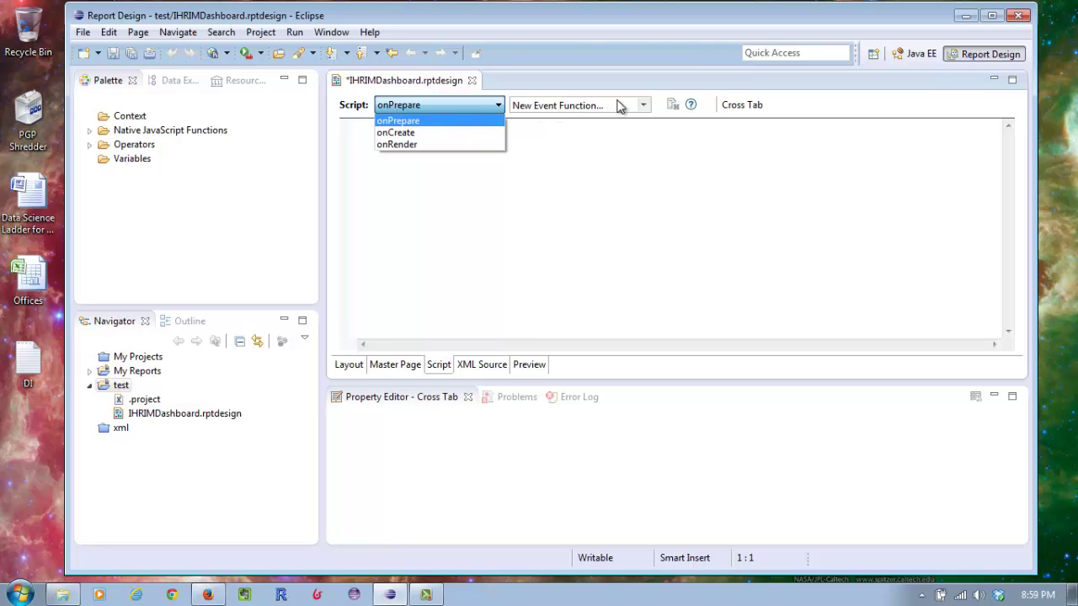
pyautogui.click(645, 108)
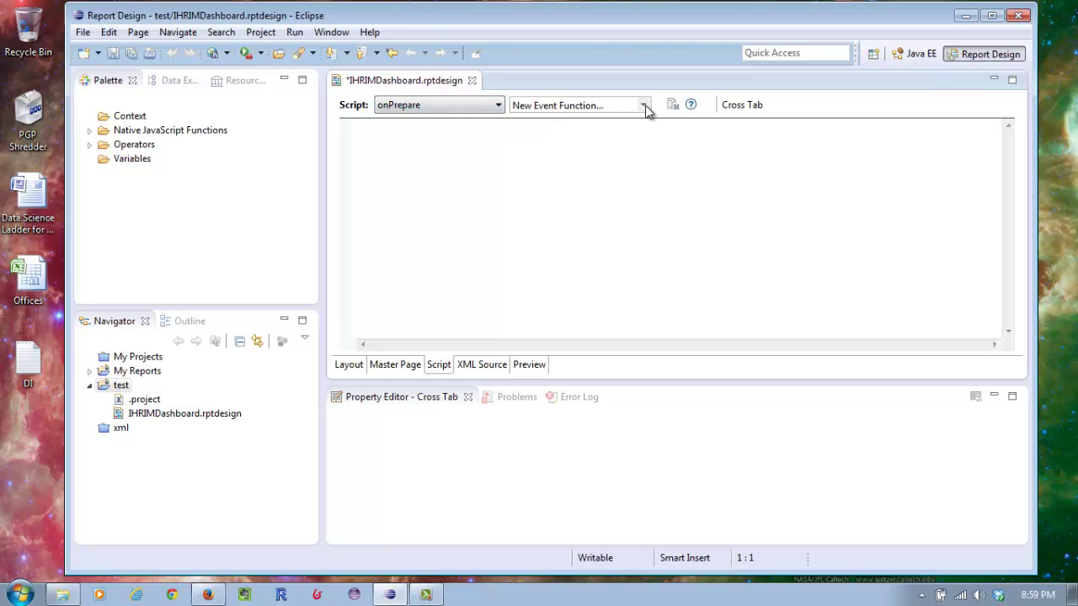
pyautogui.click(349, 364)
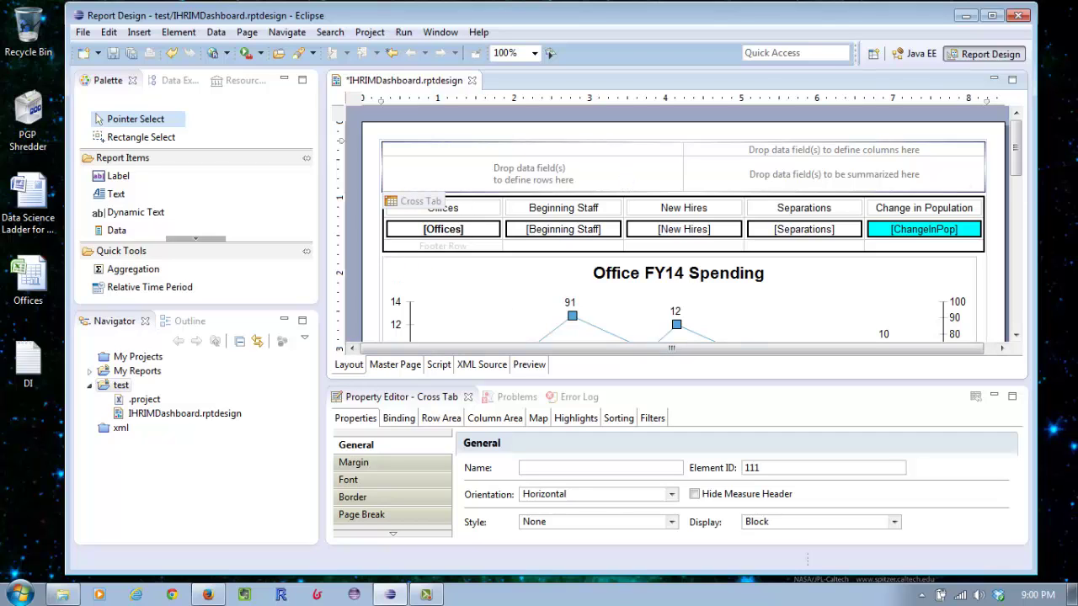
pyautogui.moveTo(1019, 149); pyautogui.dragTo(1016, 218)
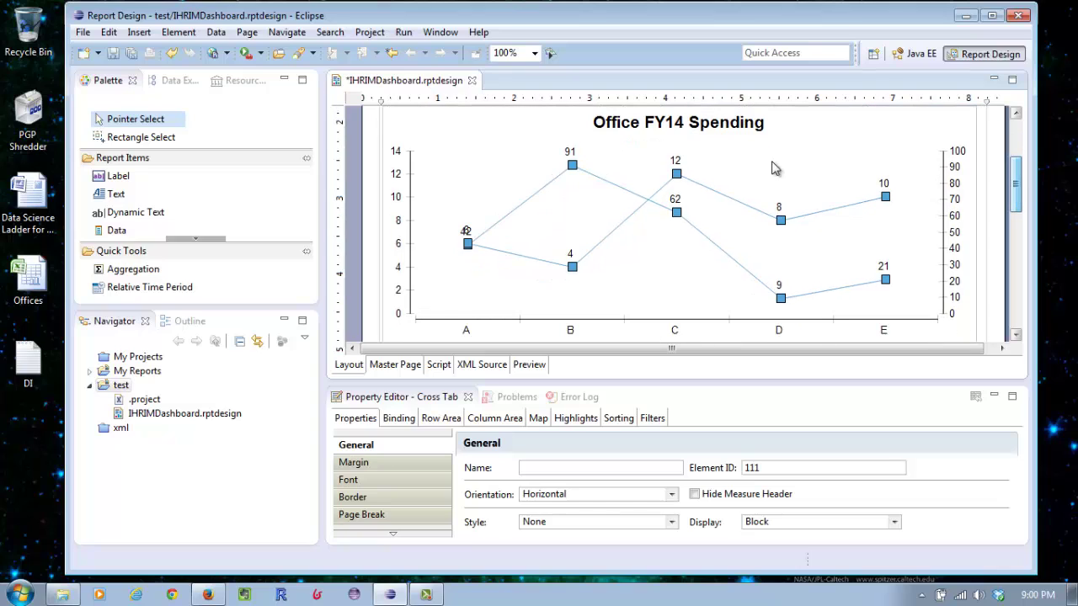
pyautogui.rightClick(484, 177)
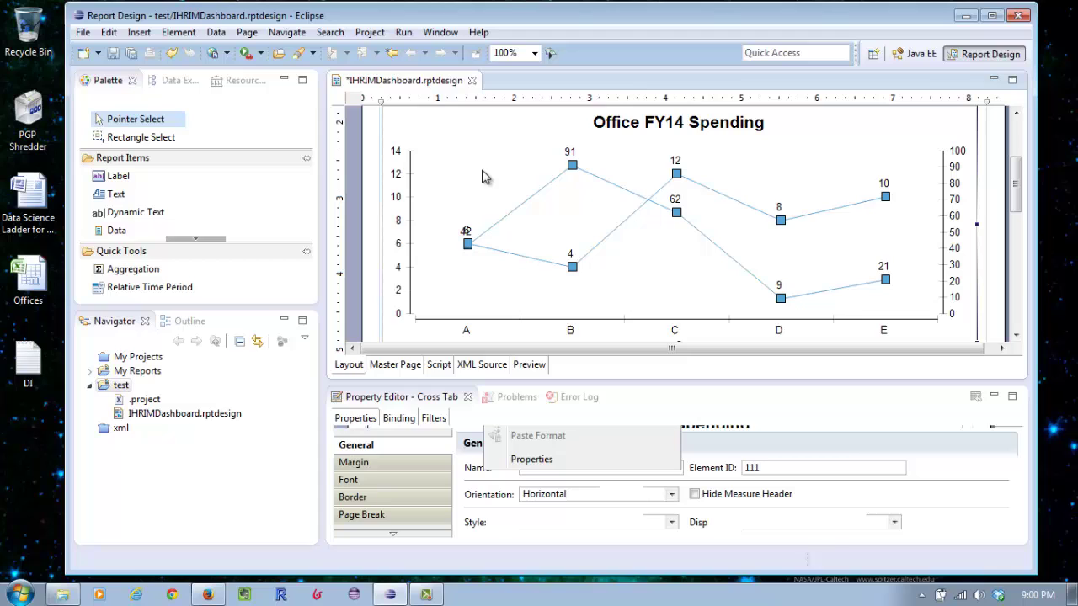
pyautogui.click(484, 177)
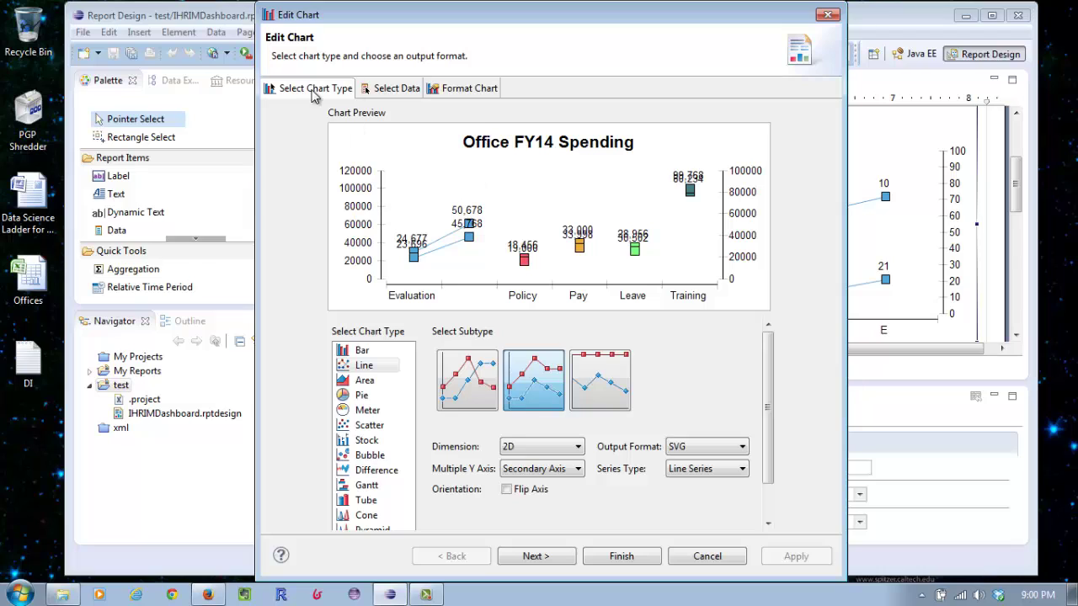
pyautogui.click(401, 92)
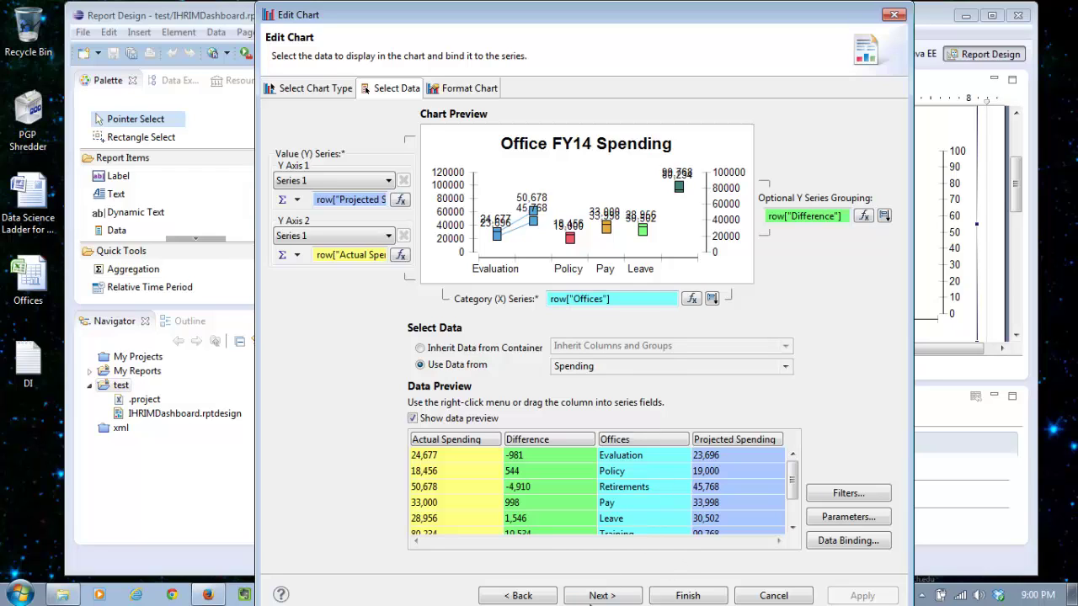
pyautogui.click(601, 595)
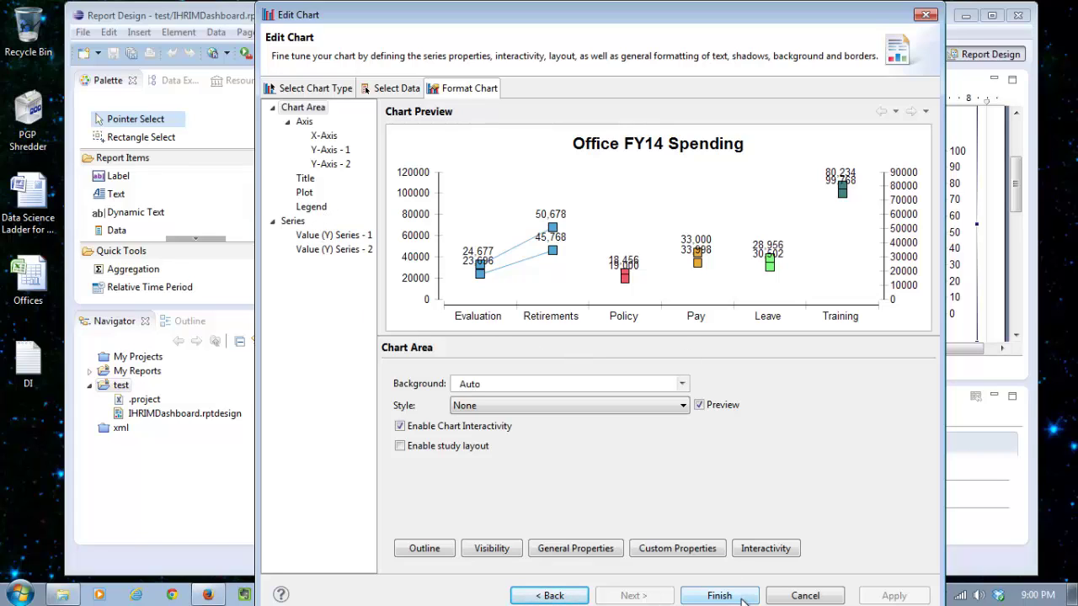
pyautogui.click(764, 547)
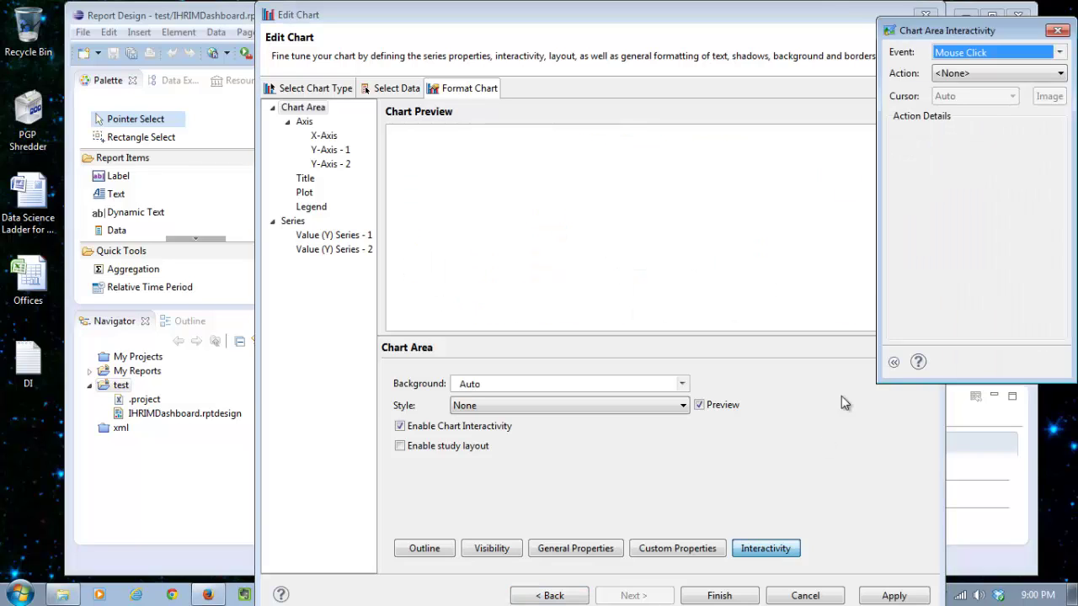
pyautogui.click(1060, 74)
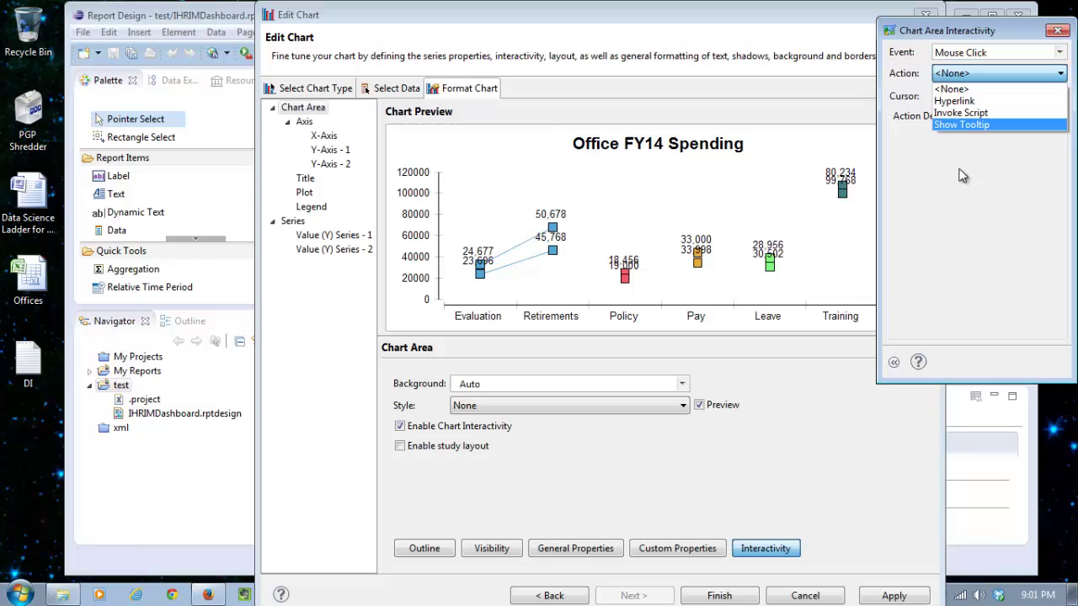
pyautogui.click(1058, 32)
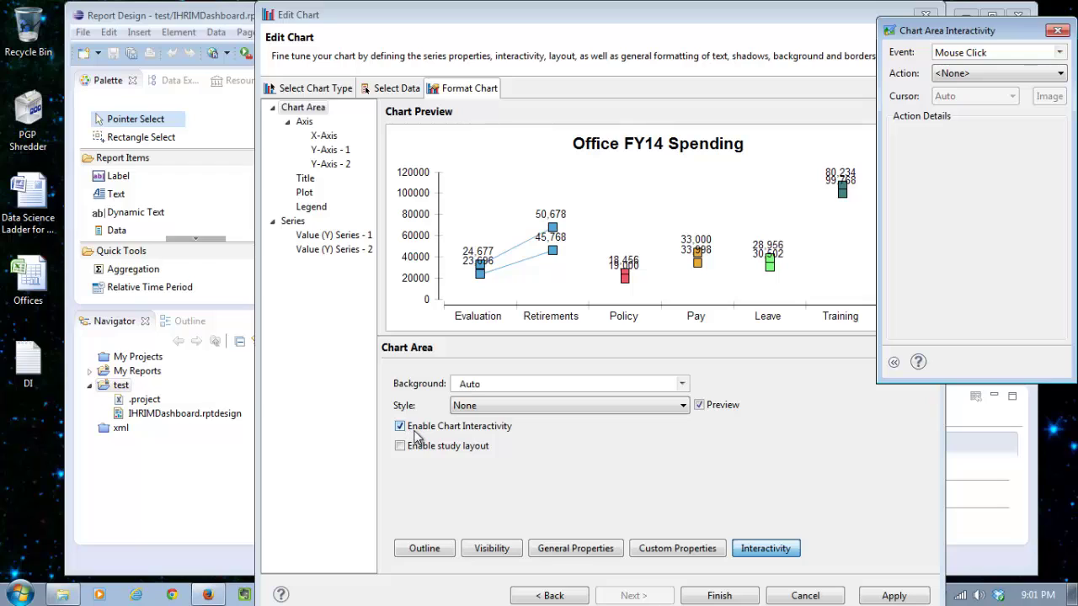
pyautogui.click(1058, 31)
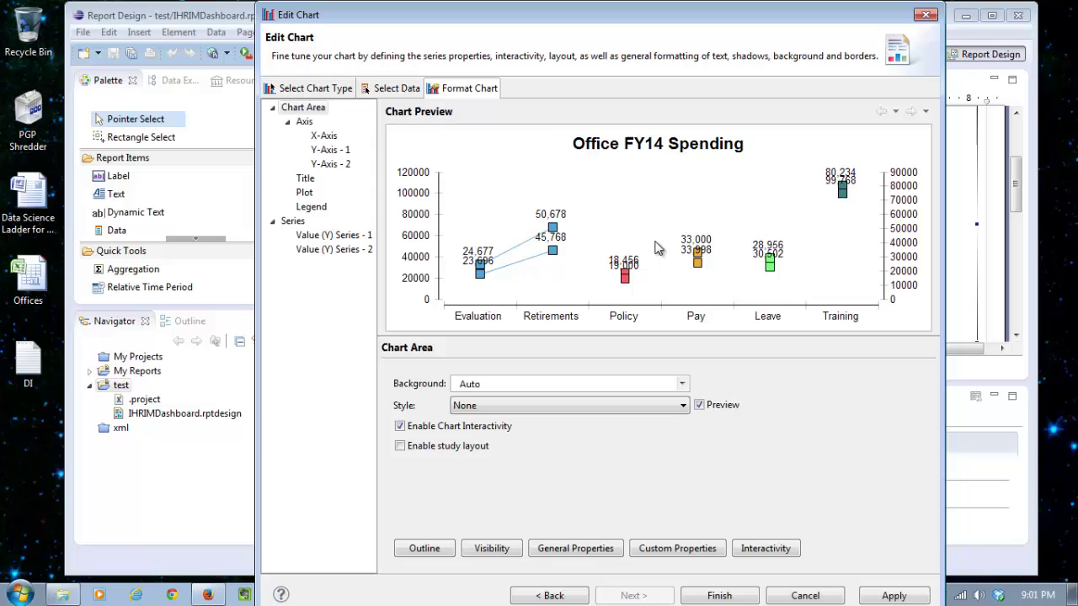
pyautogui.click(926, 15)
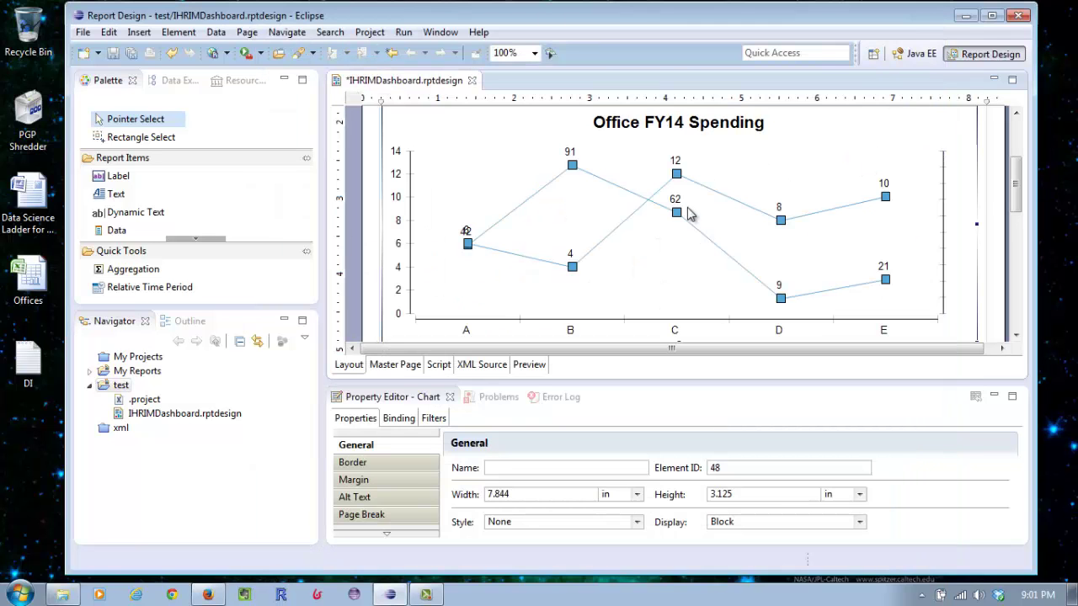
# Select the empty cross tab above the offices table and delete it
pyautogui.moveTo(1017, 181); pyautogui.dragTo(1016, 148)
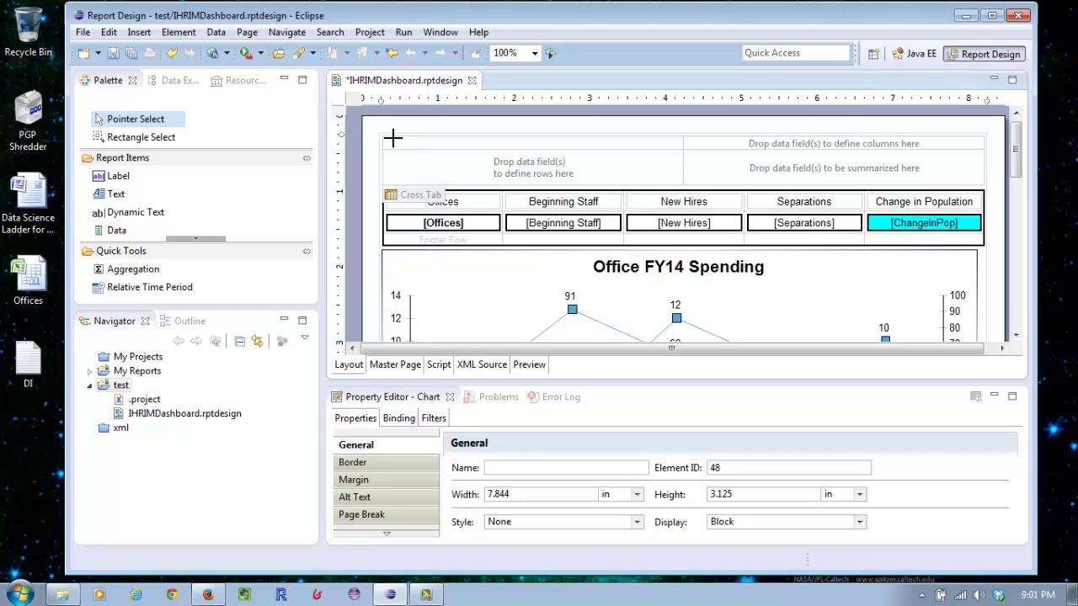
pyautogui.click(402, 195)
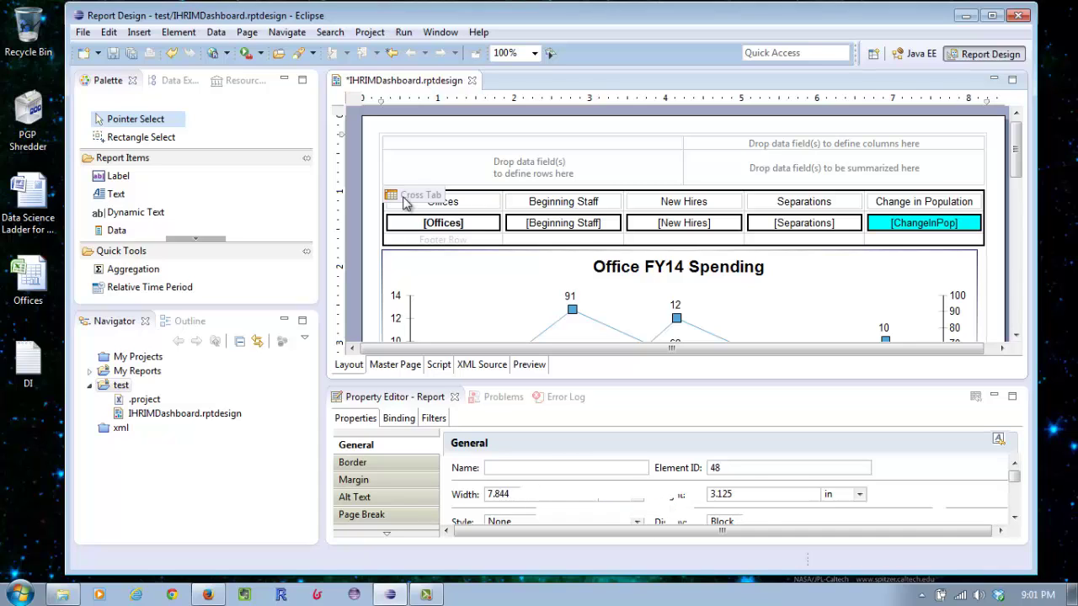
pyautogui.press('Delete')
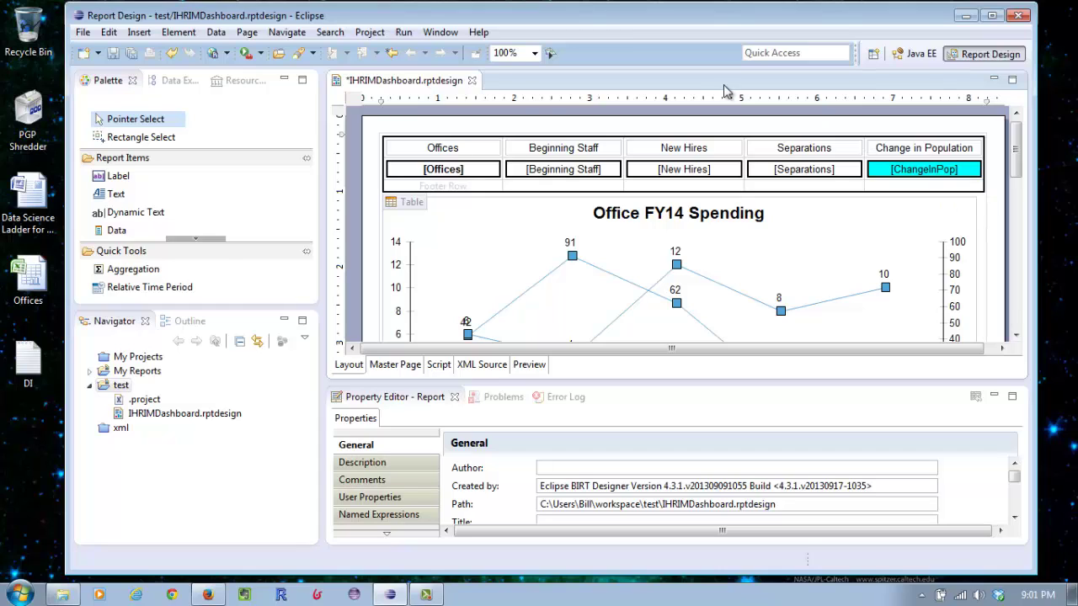
# Scroll through the report layout, then bring up the context menu of the [Offices] data cell
pyautogui.rightClick(401, 186)
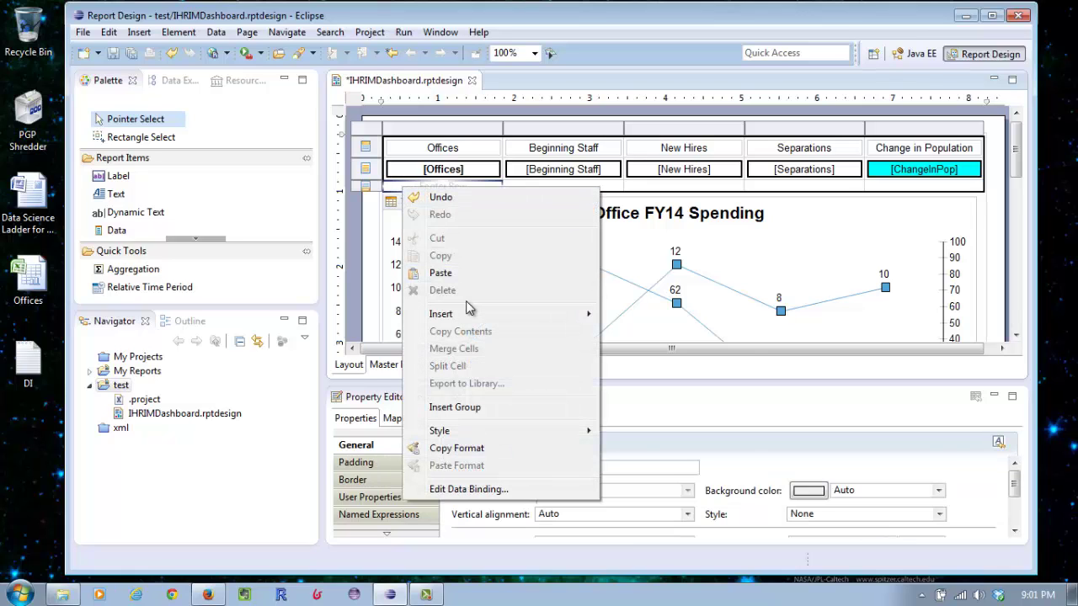
pyautogui.moveTo(468, 316)
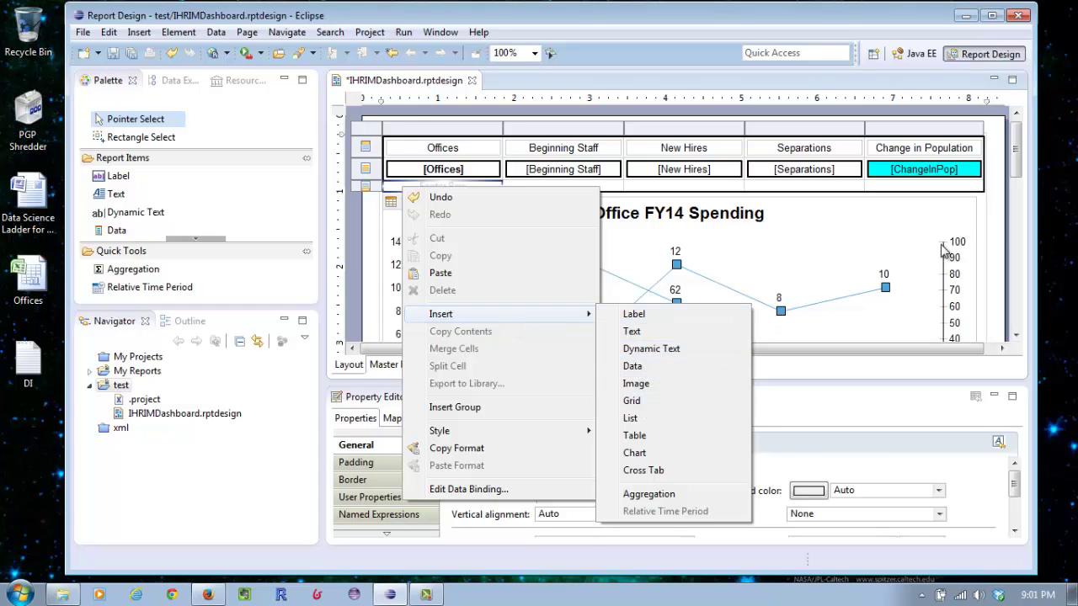
pyautogui.click(1013, 159)
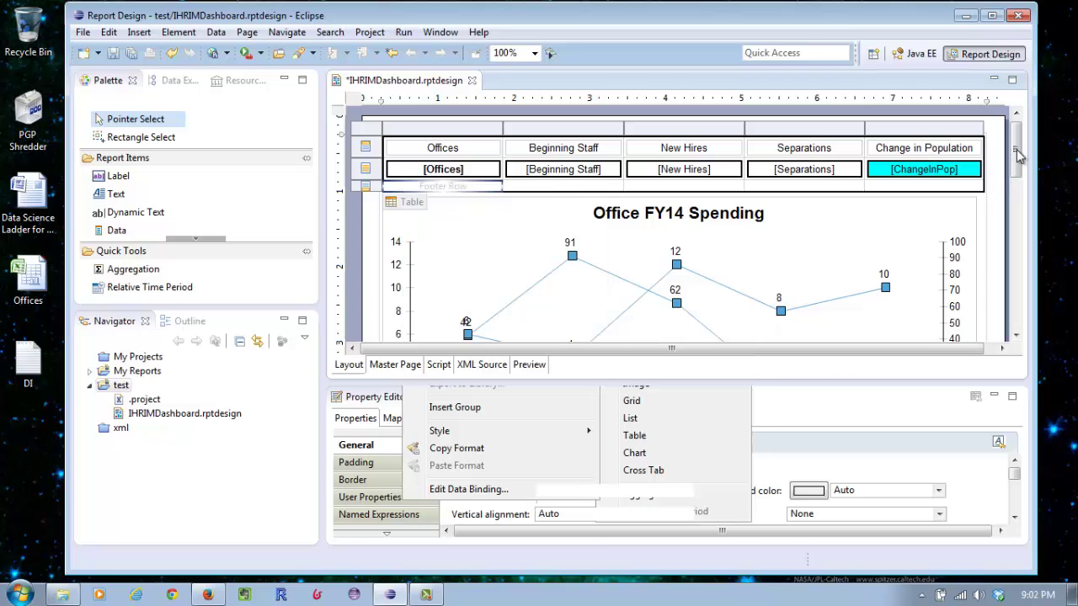
pyautogui.moveTo(1013, 158); pyautogui.dragTo(1027, 222)
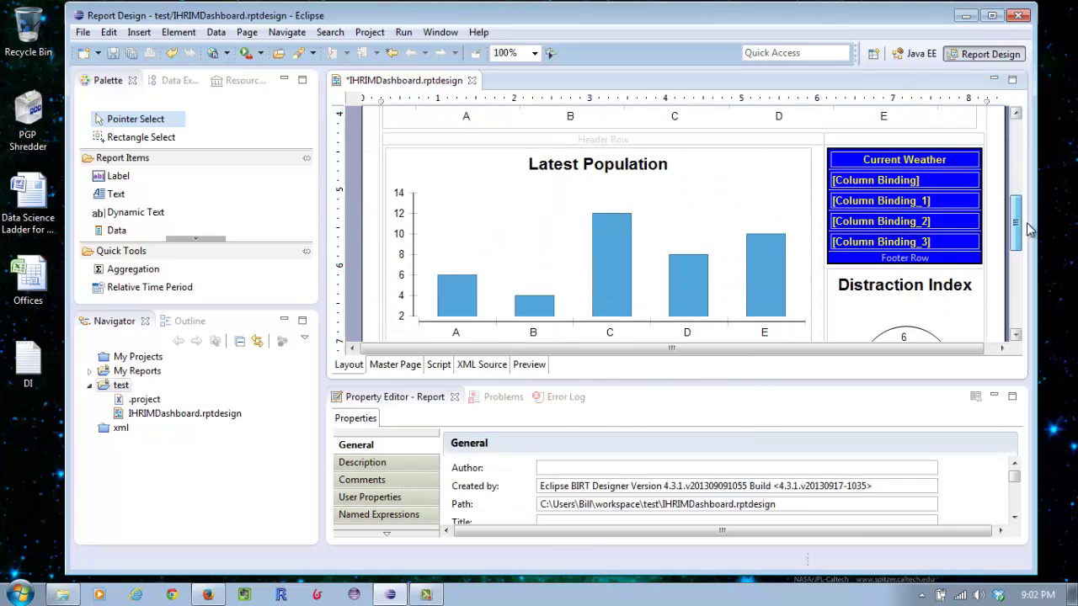
pyautogui.scroll(-1, 1027, 223)
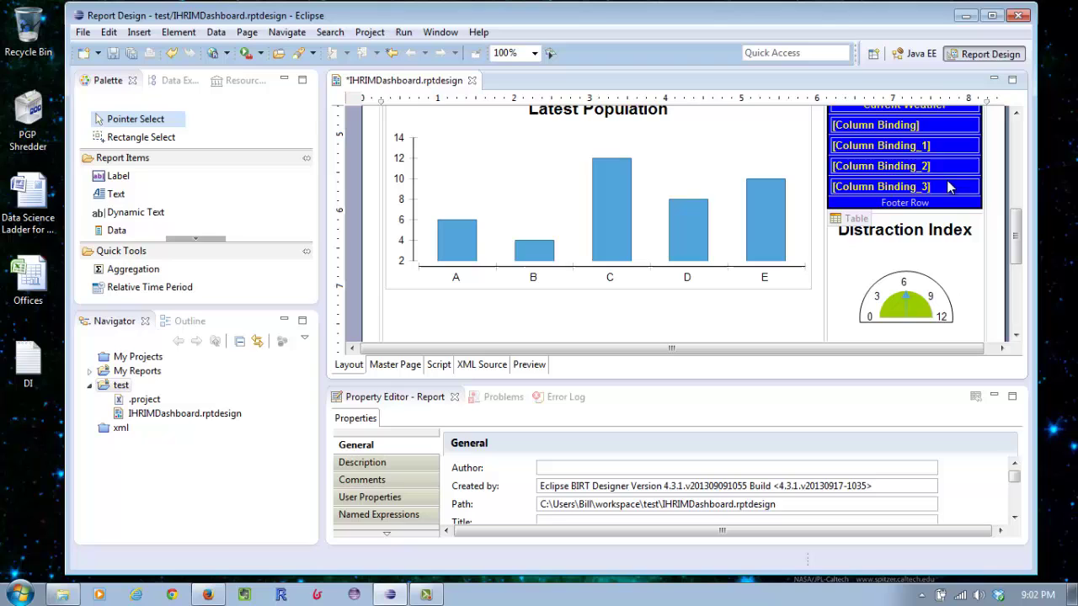
pyautogui.click(1016, 172)
pyautogui.scroll(3, 1026, 187)
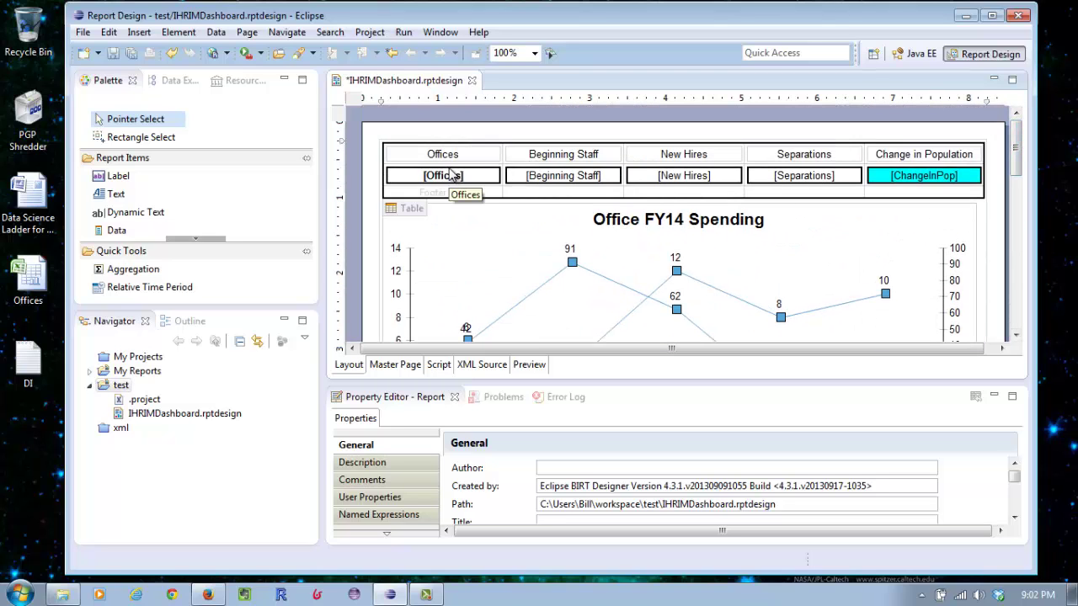
pyautogui.click(476, 175)
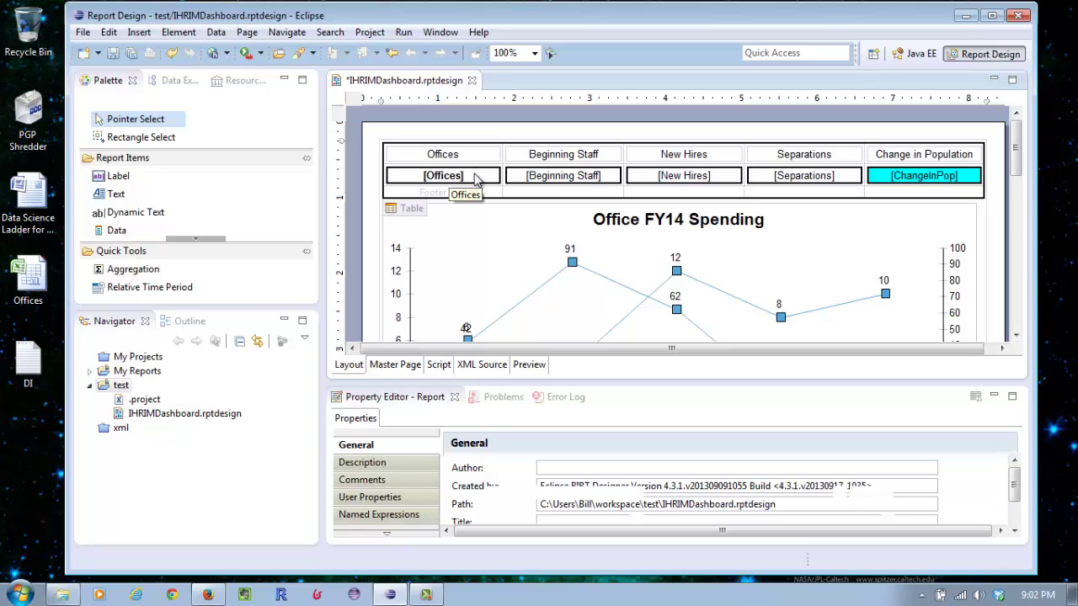
pyautogui.rightClick(477, 175)
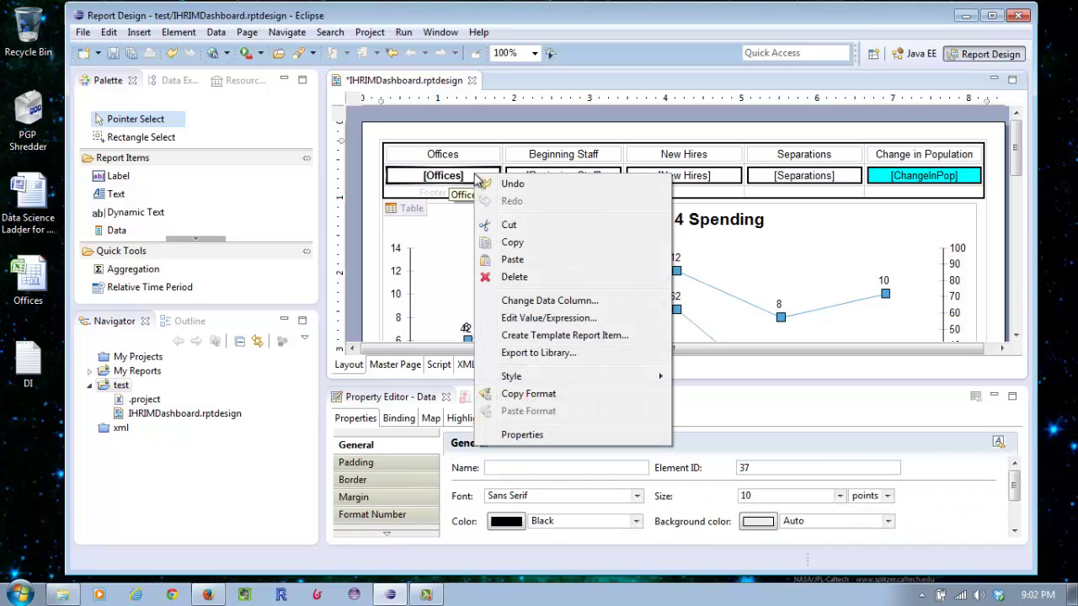
# Review the Offices cell's data binding in Change Data Column and cancel without changes
pyautogui.click(536, 302)
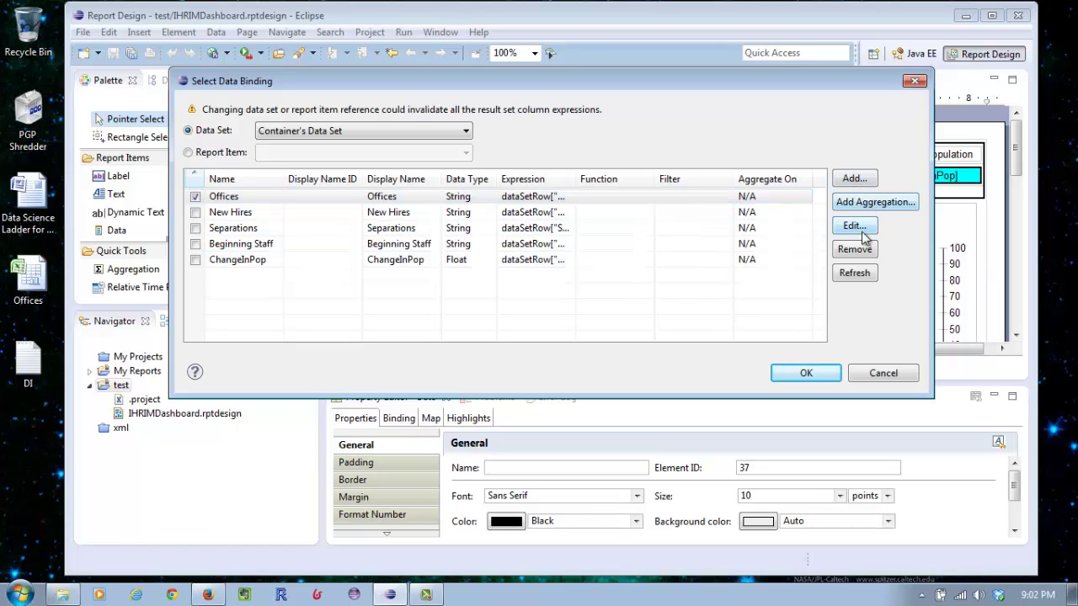
pyautogui.click(885, 373)
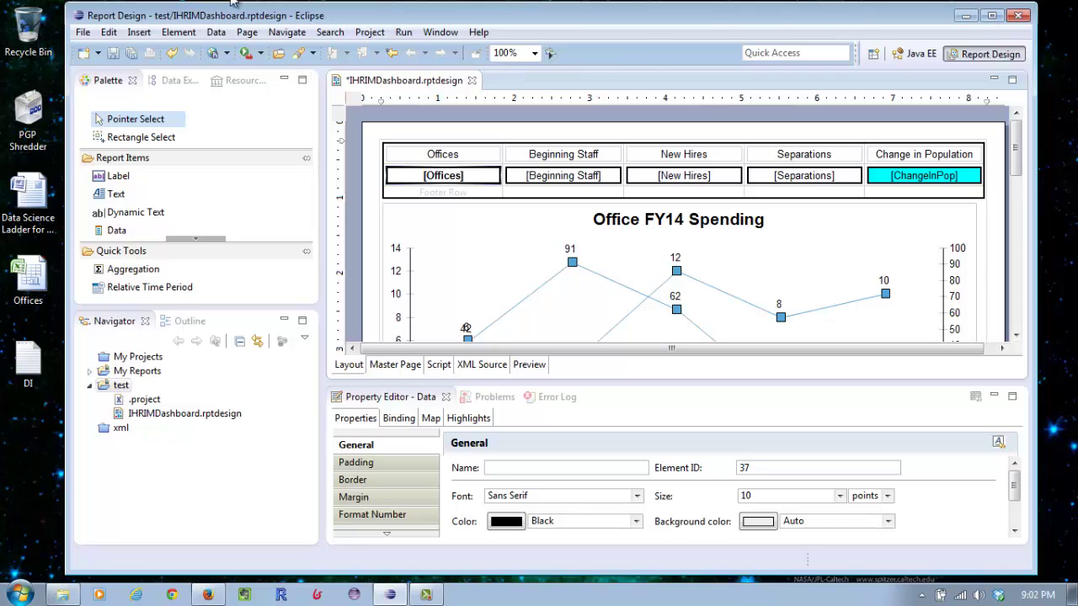
# Save the IHRIMDashboard report design with File > Save
pyautogui.click(83, 34)
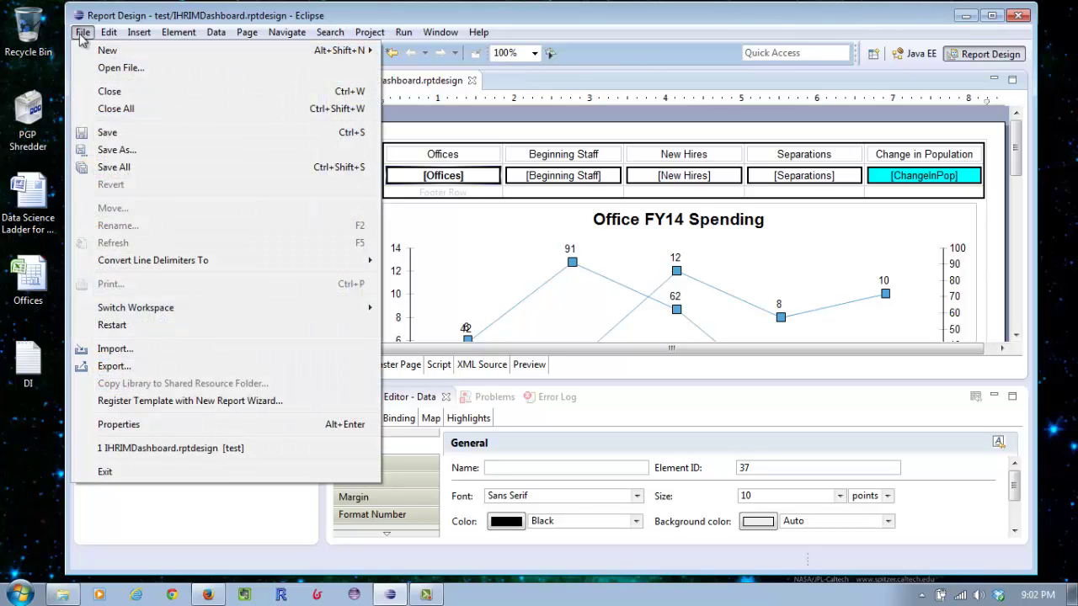
pyautogui.click(115, 132)
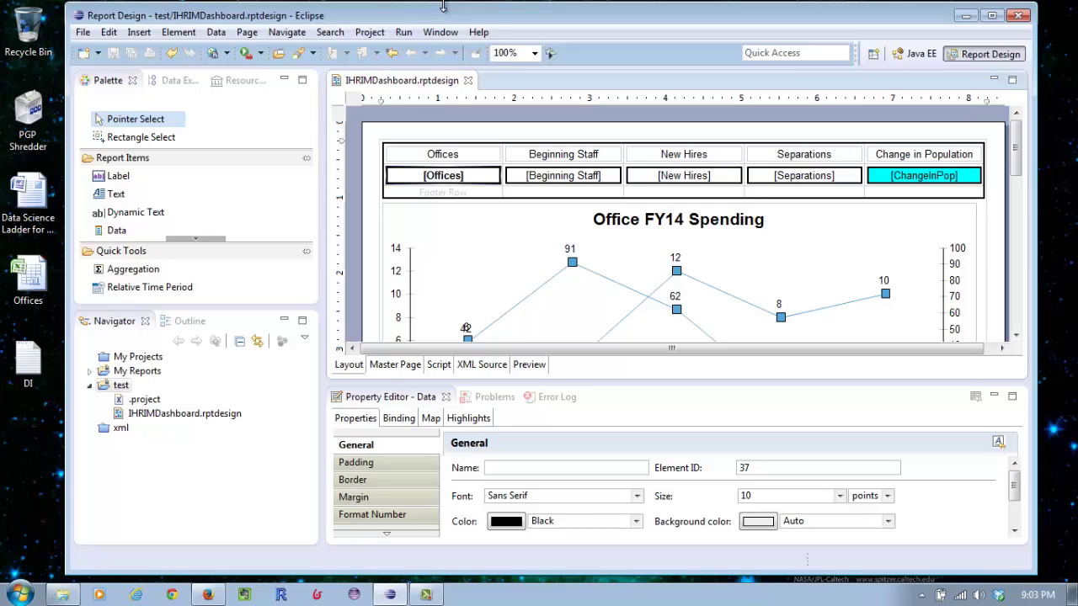
# Preview the report as HTML, read the error that the table must access one data set, and dismiss it
pyautogui.click(401, 33)
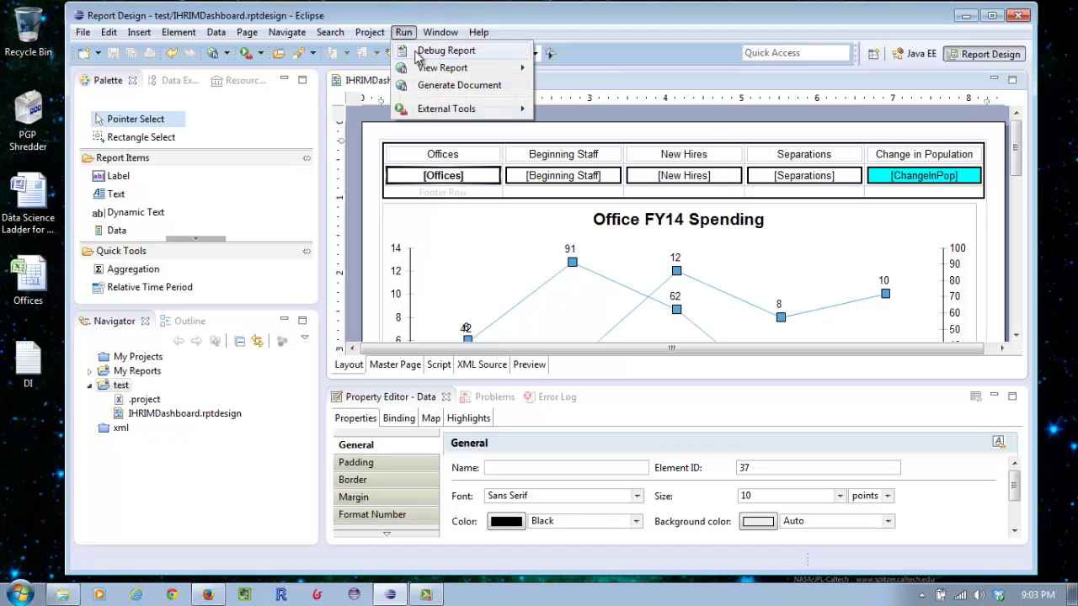
pyautogui.moveTo(425, 68)
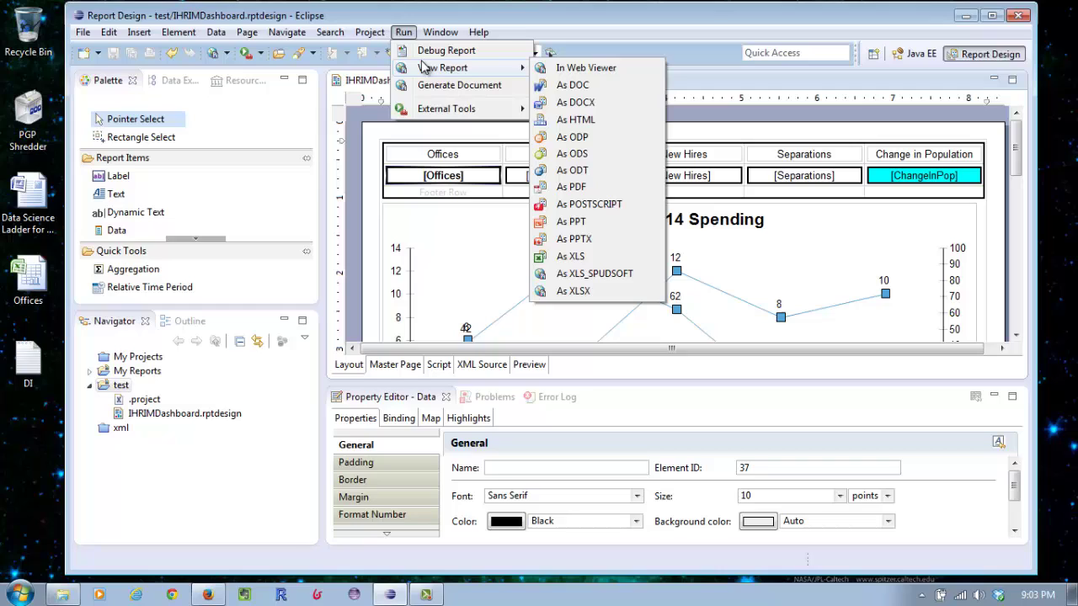
pyautogui.click(587, 122)
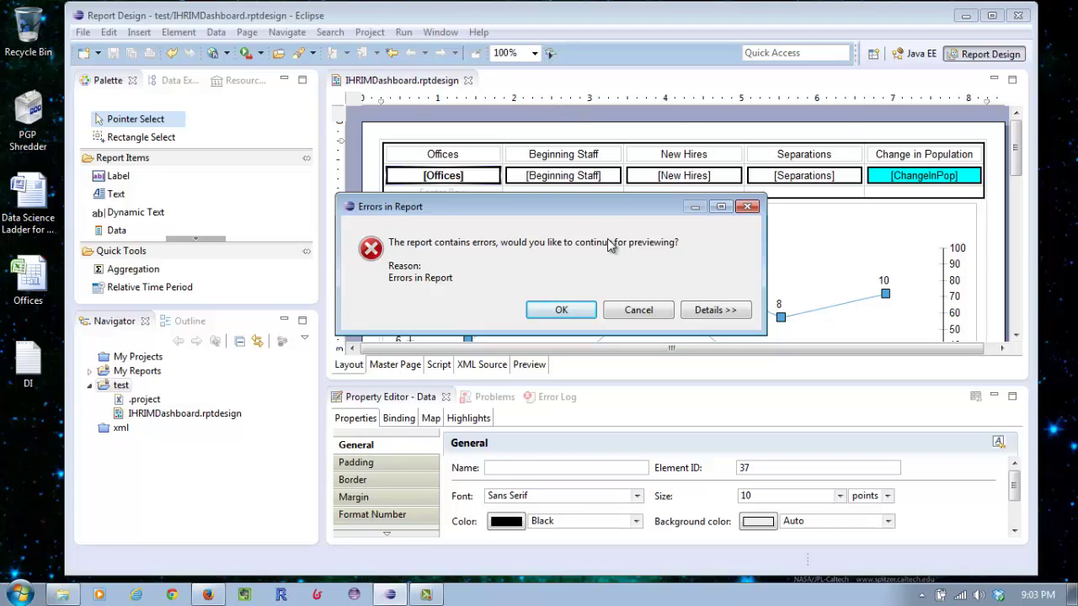
pyautogui.click(701, 312)
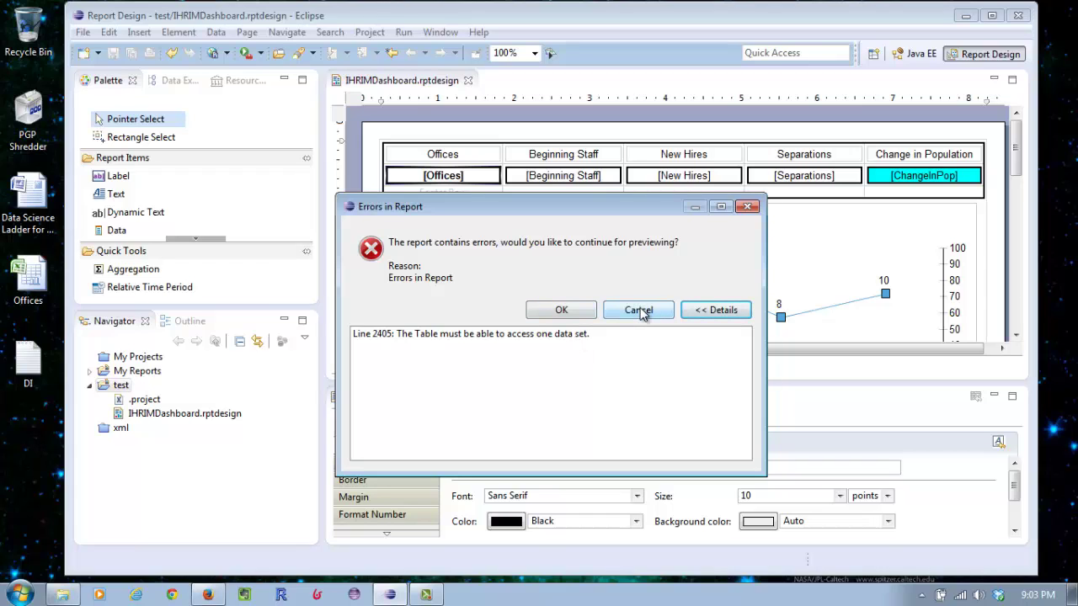
pyautogui.click(569, 313)
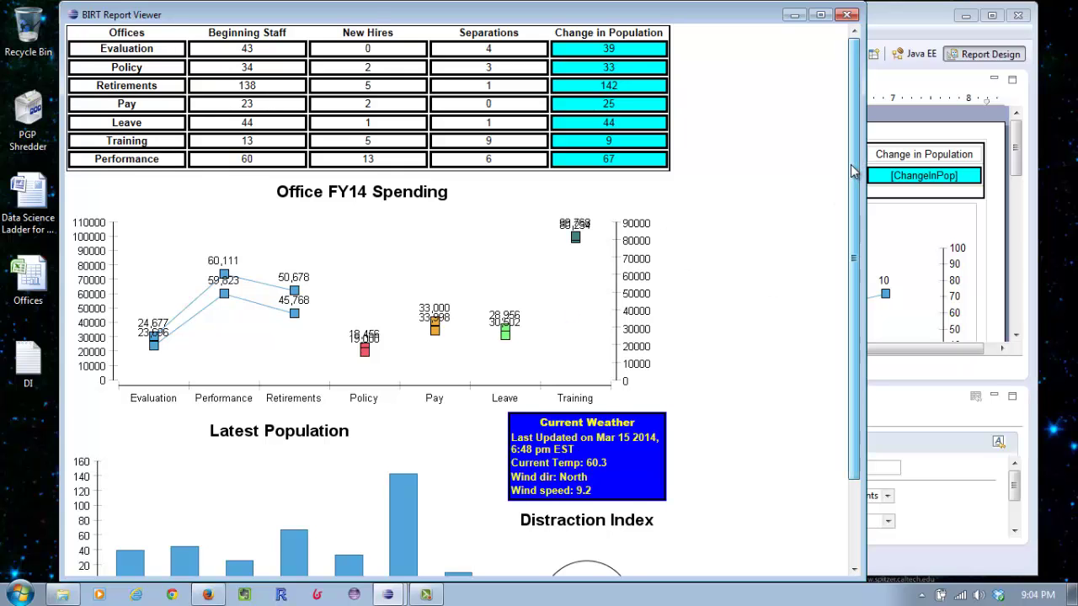
# Scroll through the dashboard preview and check chart point values
pyautogui.moveTo(856, 149); pyautogui.dragTo(870, 308)
pyautogui.scroll(3, 834, 144)
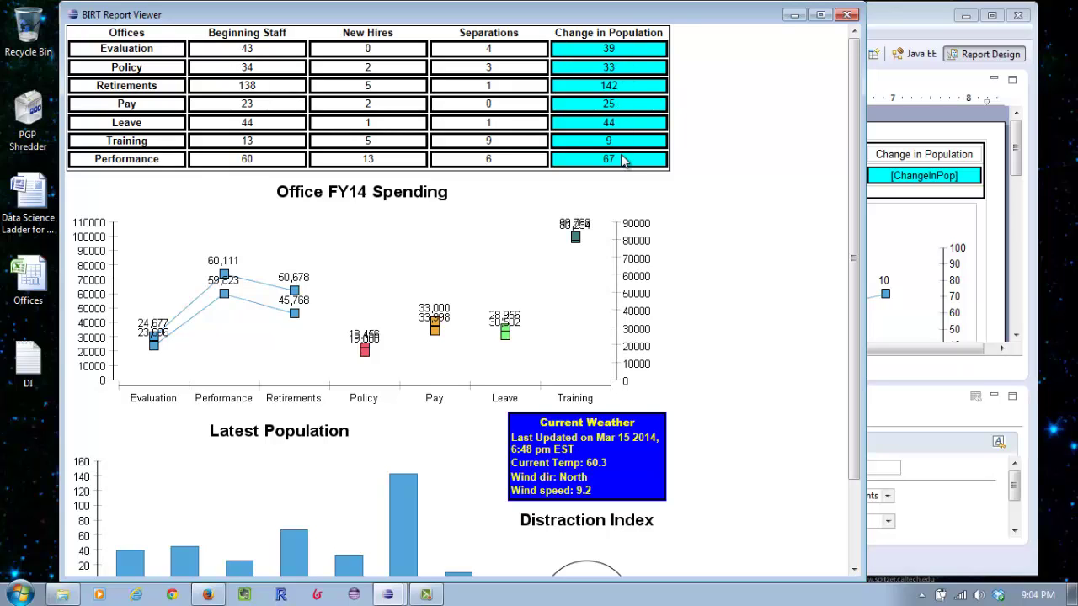
pyautogui.moveTo(851, 118); pyautogui.dragTo(876, 213)
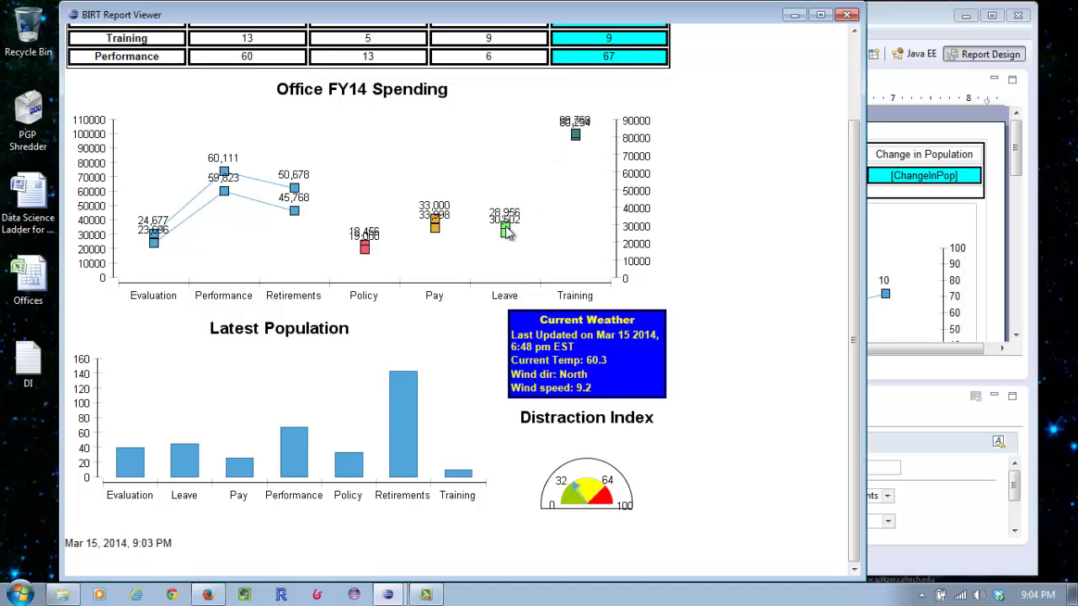
pyautogui.moveTo(506, 240)
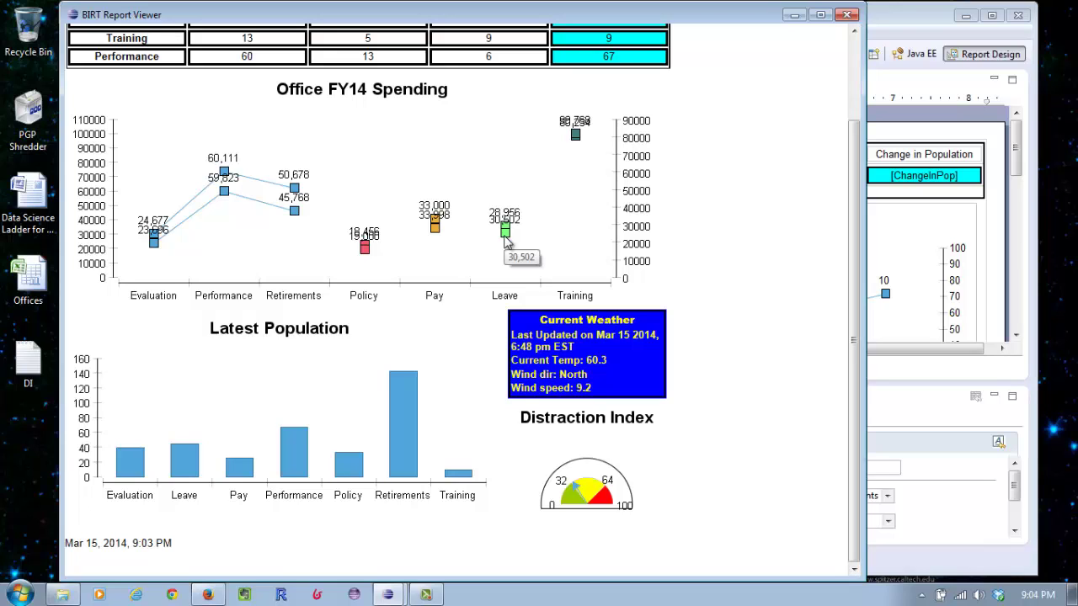
pyautogui.moveTo(405, 434)
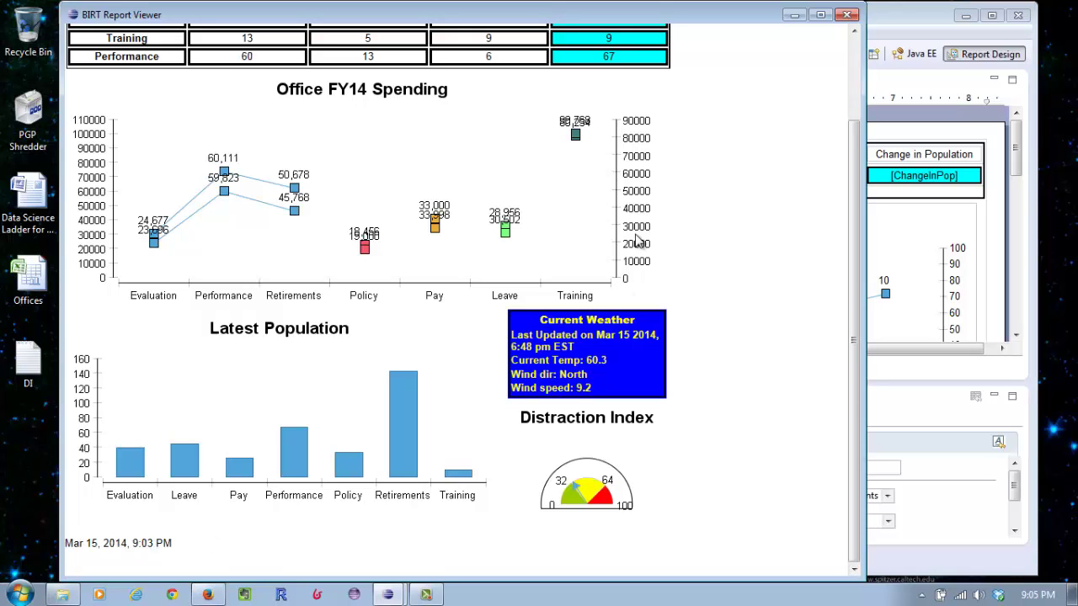
pyautogui.moveTo(853, 393); pyautogui.dragTo(840, 216)
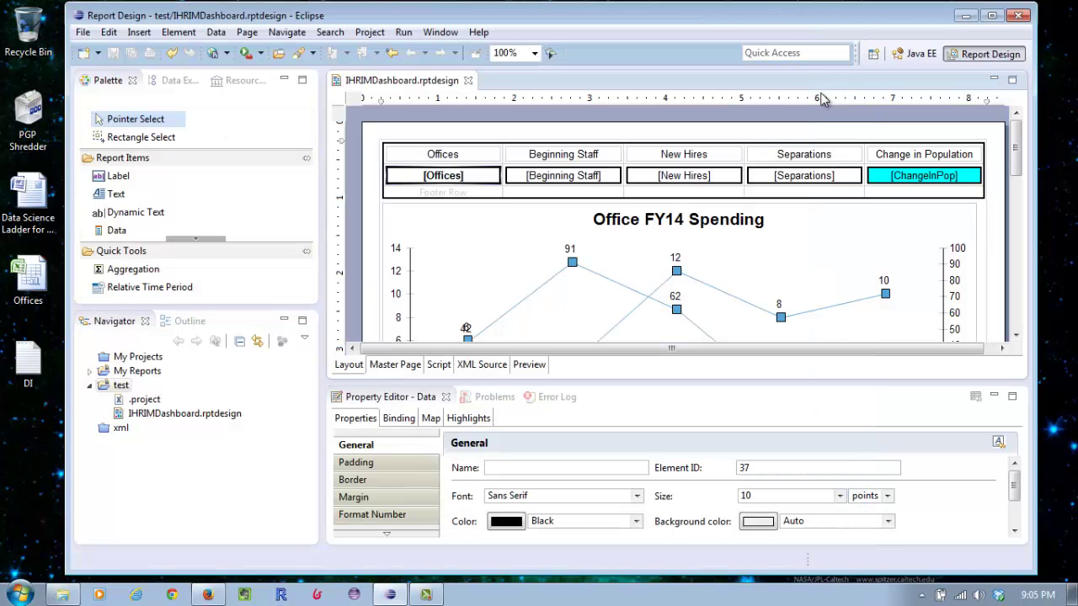
# Minimize Eclipse and browse Windows Explorer to the C:\Alfresco-4.2.e-2 folder
pyautogui.click(966, 17)
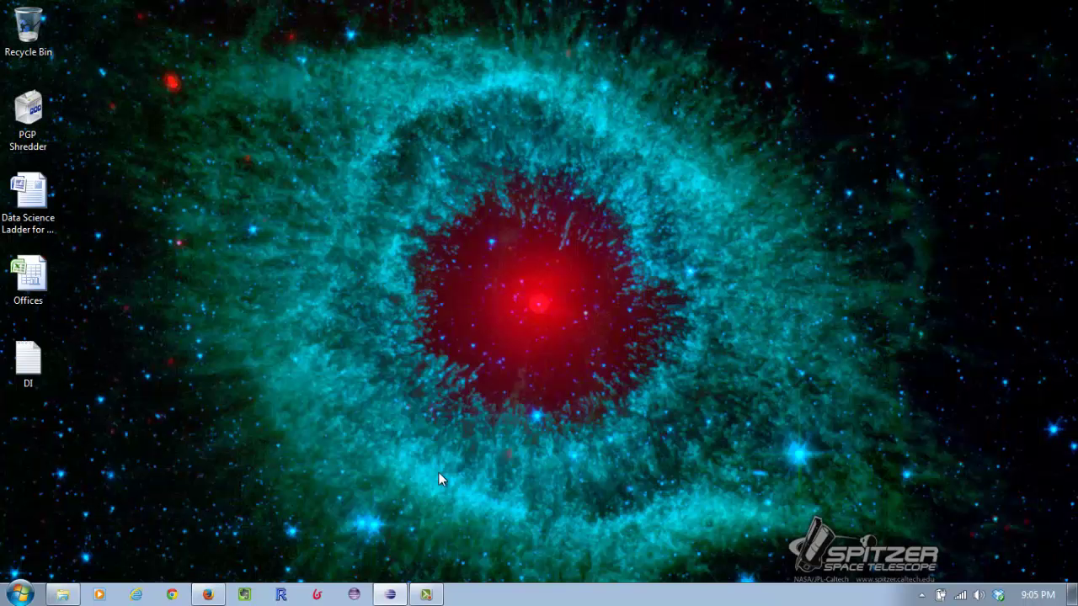
pyautogui.click(67, 596)
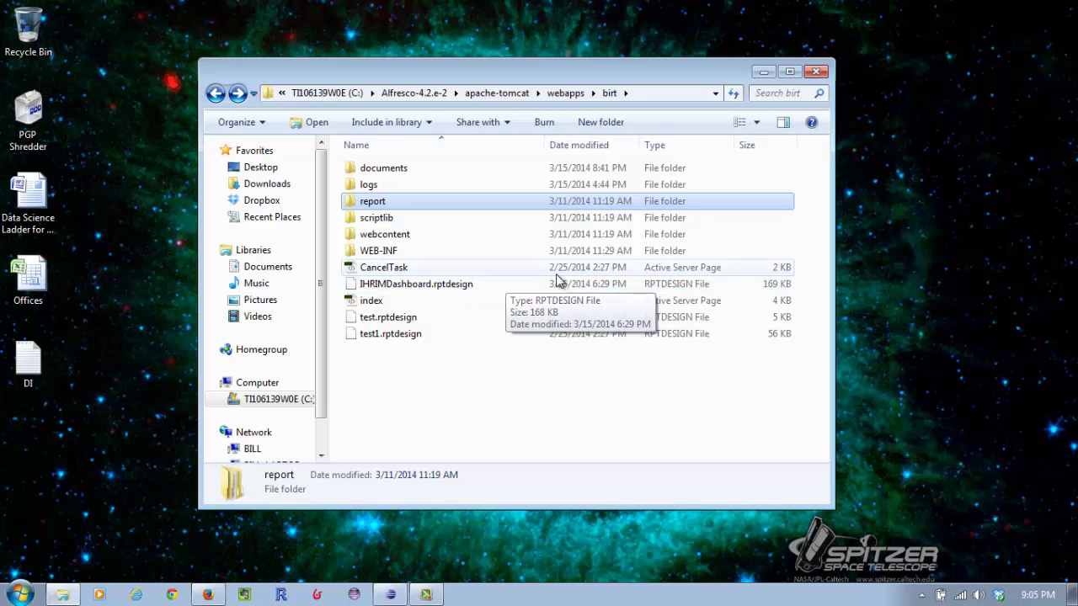
pyautogui.click(409, 94)
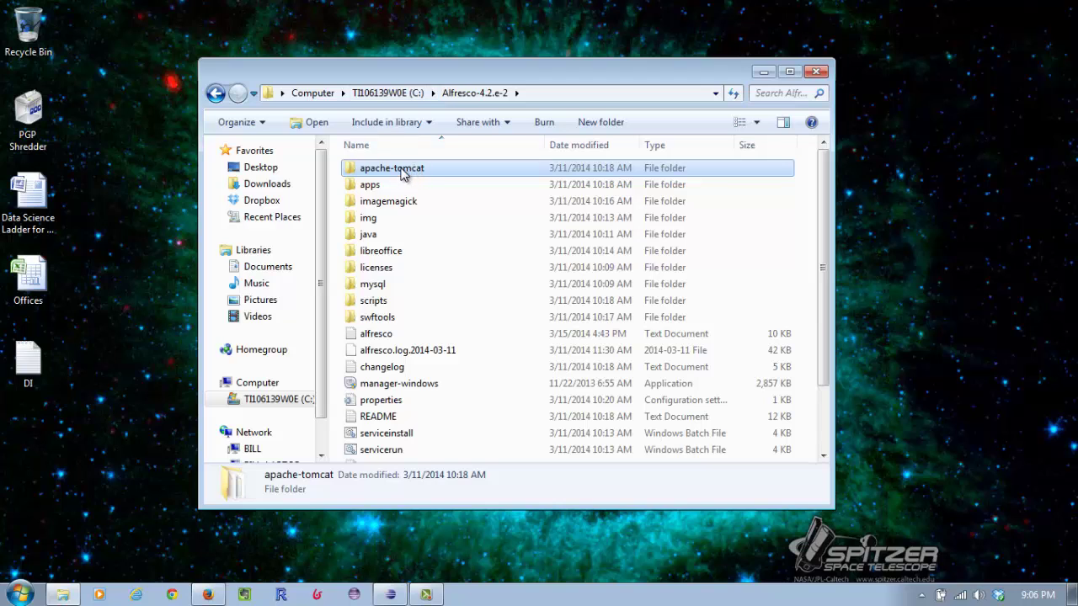
# Go into apache-tomcat\webapps\birt, where IHRIMDashboard.rptdesign sits, then minimize Explorer
pyautogui.moveTo(403, 173)
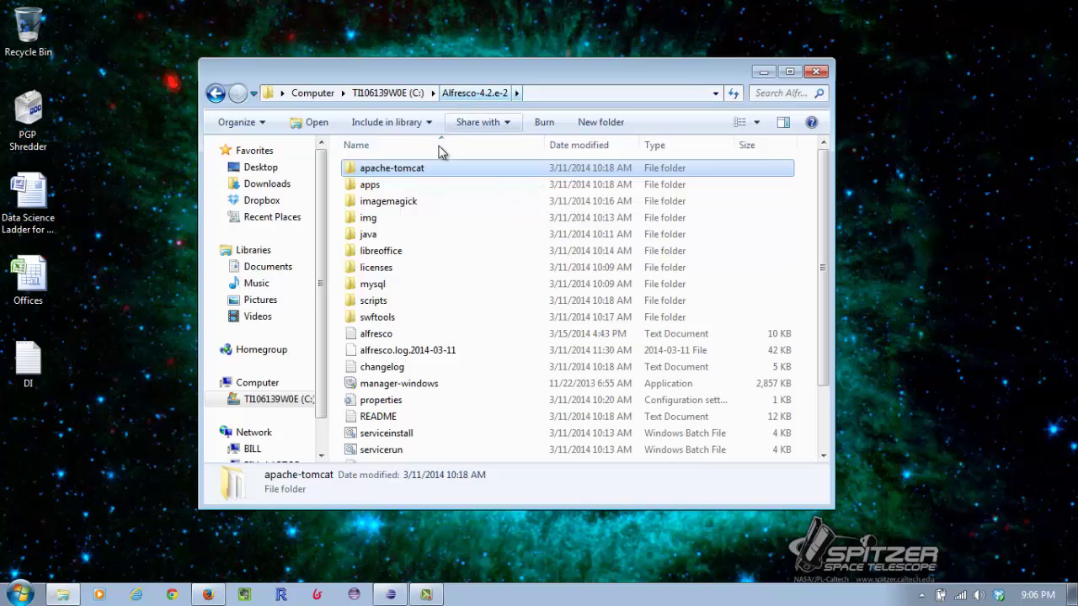
pyautogui.doubleClick(418, 172)
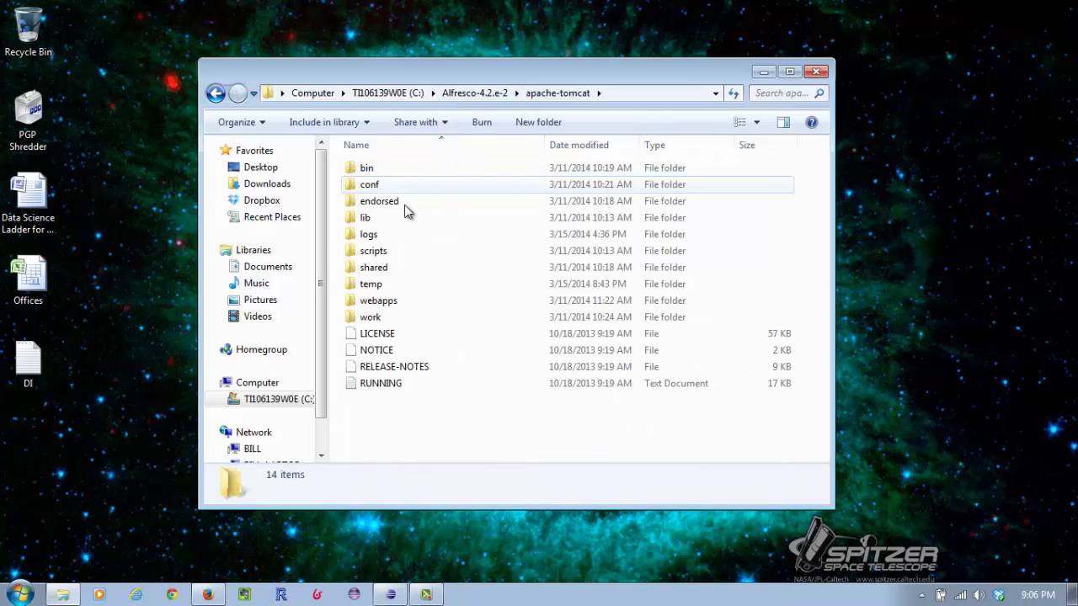
pyautogui.doubleClick(385, 301)
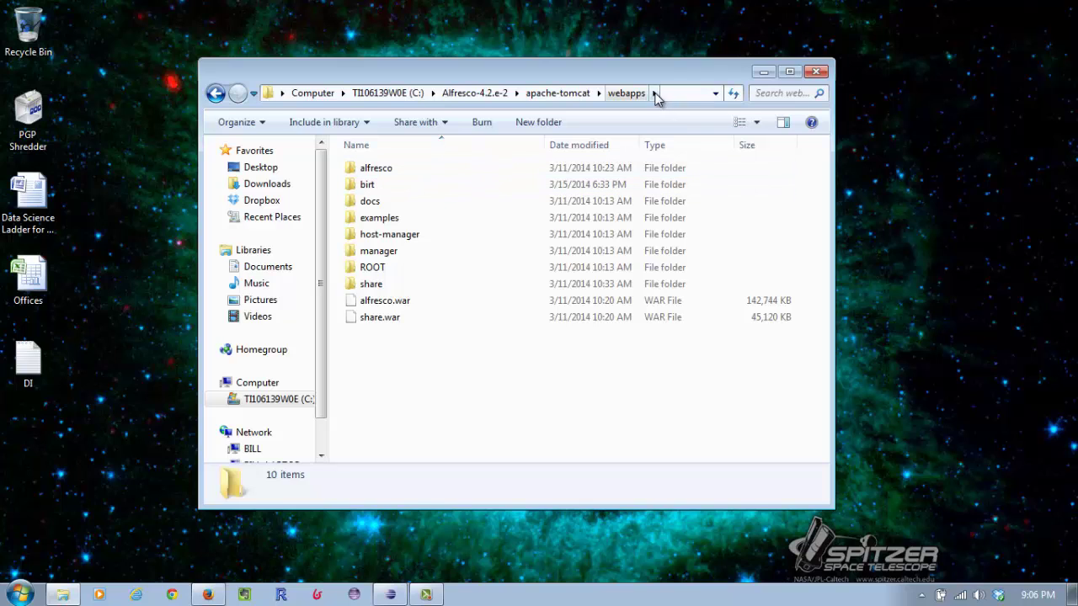
pyautogui.doubleClick(368, 185)
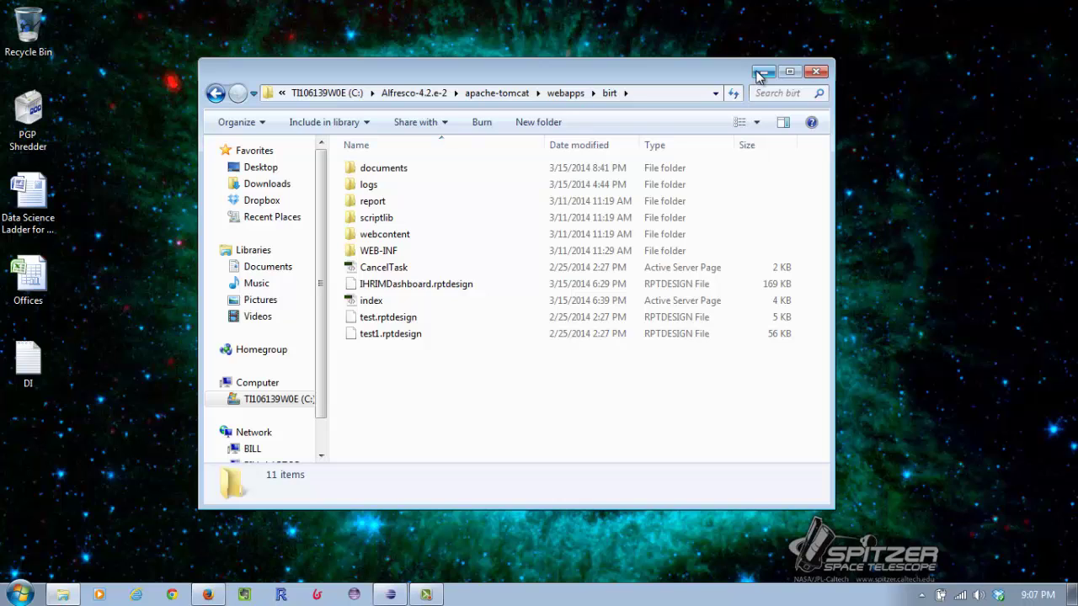
pyautogui.click(762, 72)
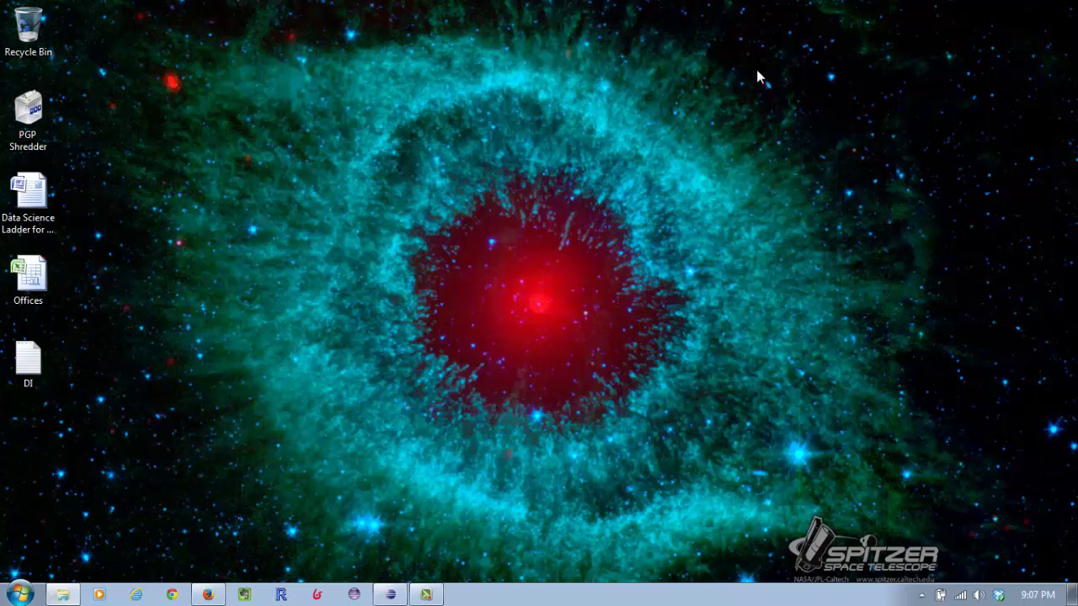
# Restore Firefox showing the IHRIMDashboard report in the BIRT viewer and scroll it
pyautogui.click(209, 594)
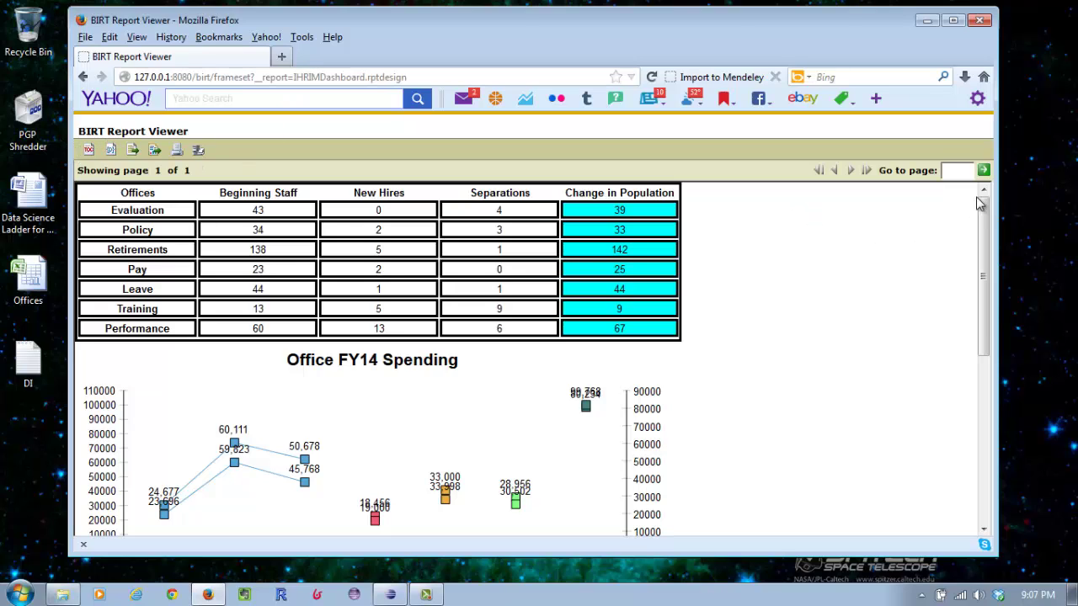
pyautogui.moveTo(985, 221)
pyautogui.mouseDown()
pyautogui.moveTo(992, 315)
pyautogui.moveTo(968, 459)
pyautogui.moveTo(1002, 426)
pyautogui.moveTo(1006, 244)
pyautogui.moveTo(985, 202)
pyautogui.moveTo(968, 210)
pyautogui.mouseUp()
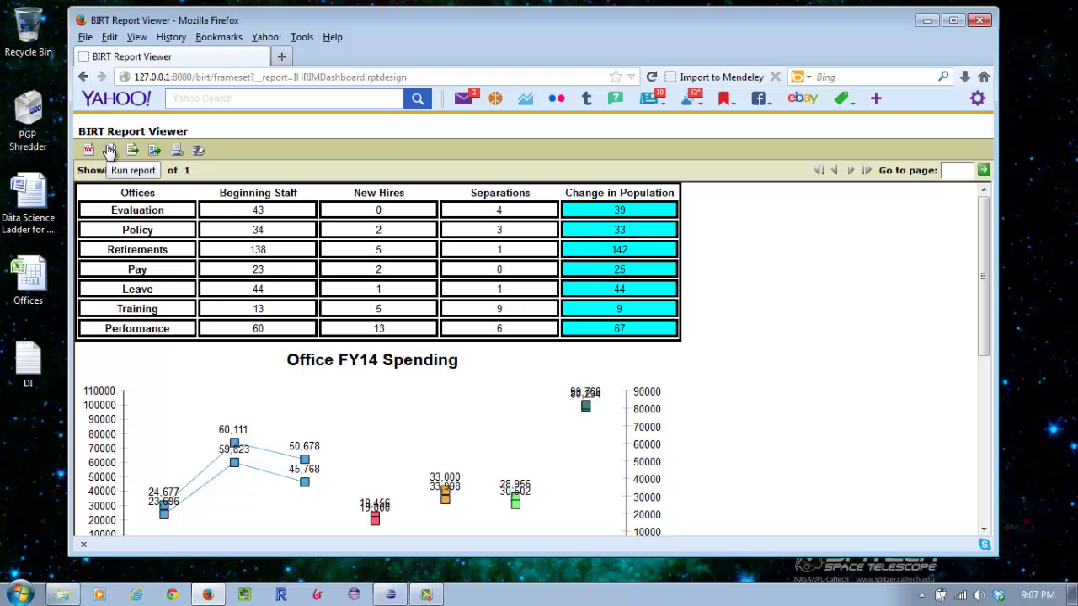
# Re-run the report from Parameters so the weather shows 7:30 pm and 59.2, then open Export Data
pyautogui.moveTo(987, 249); pyautogui.dragTo(1033, 176)
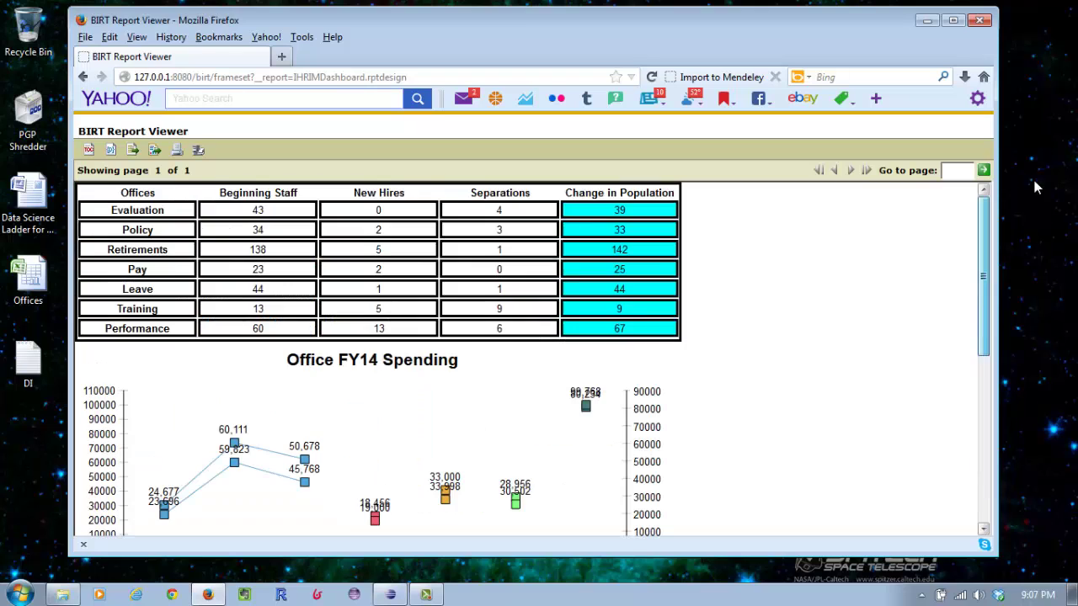
pyautogui.click(111, 151)
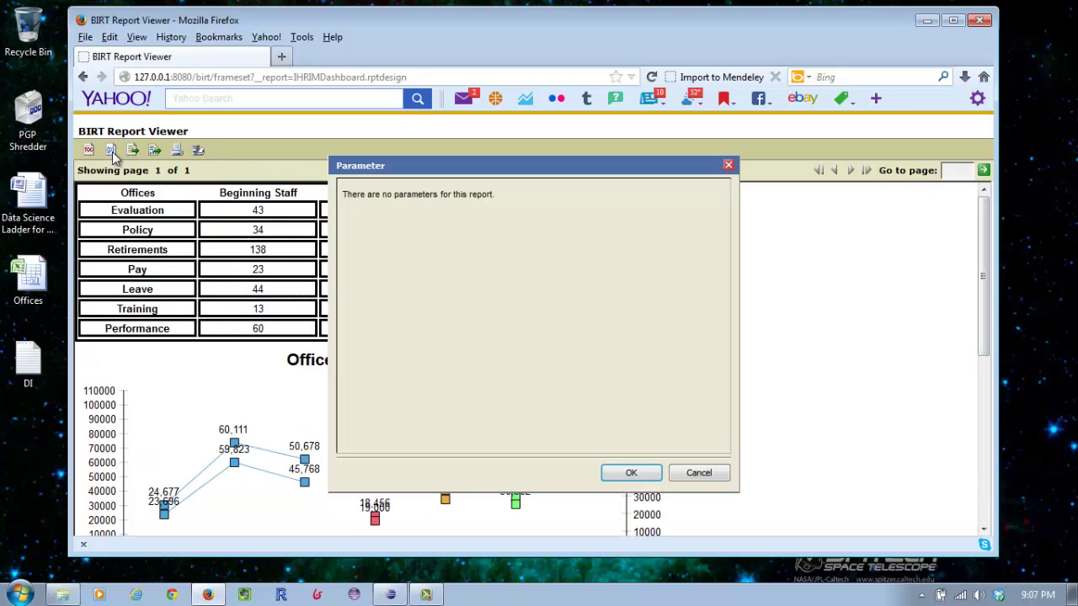
pyautogui.click(643, 476)
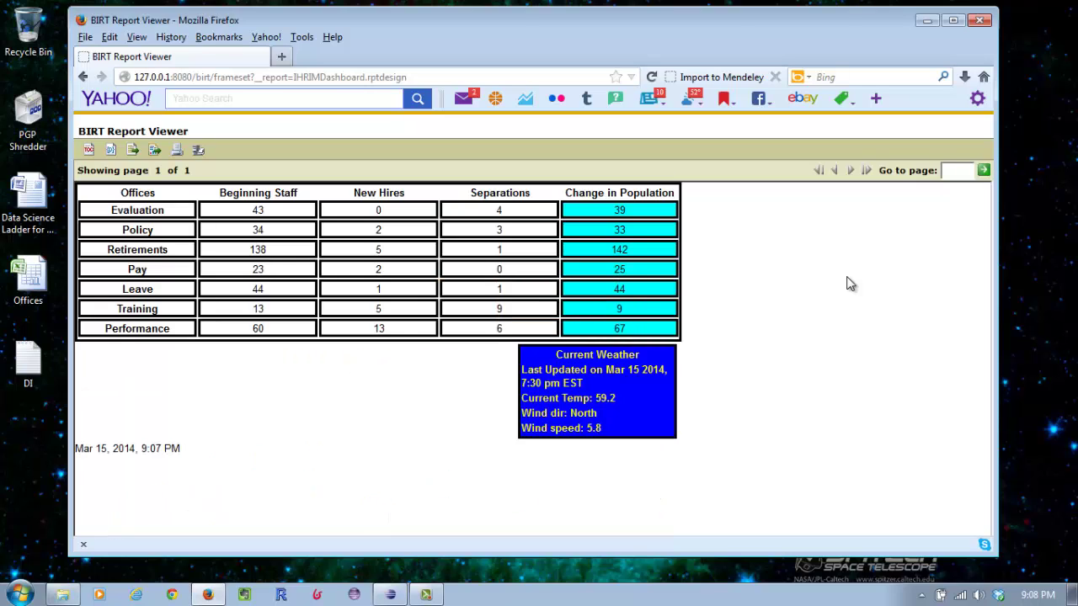
pyautogui.moveTo(988, 238); pyautogui.dragTo(968, 171)
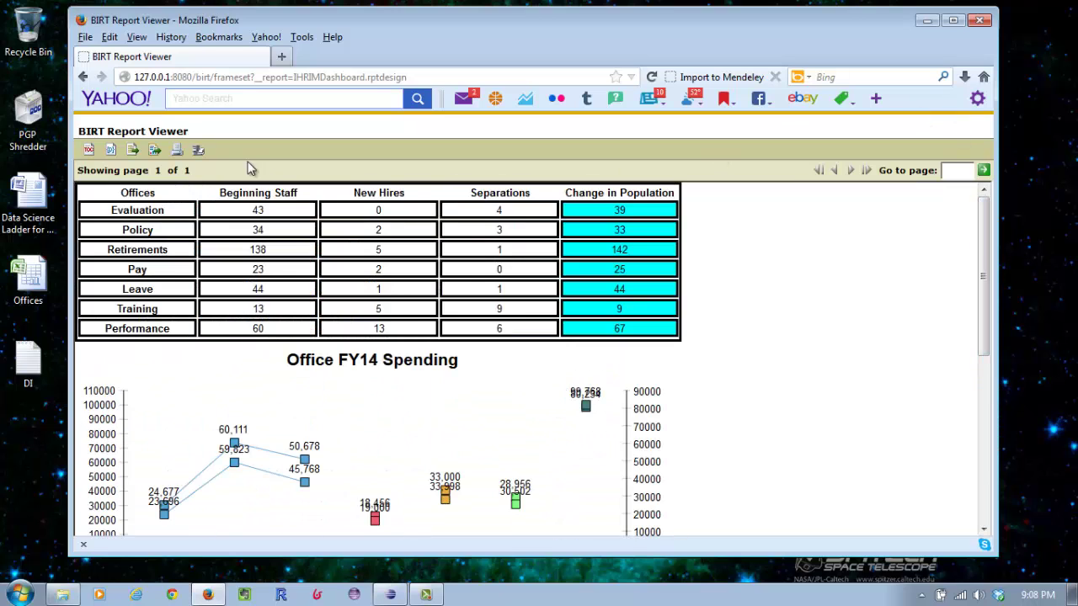
pyautogui.click(135, 151)
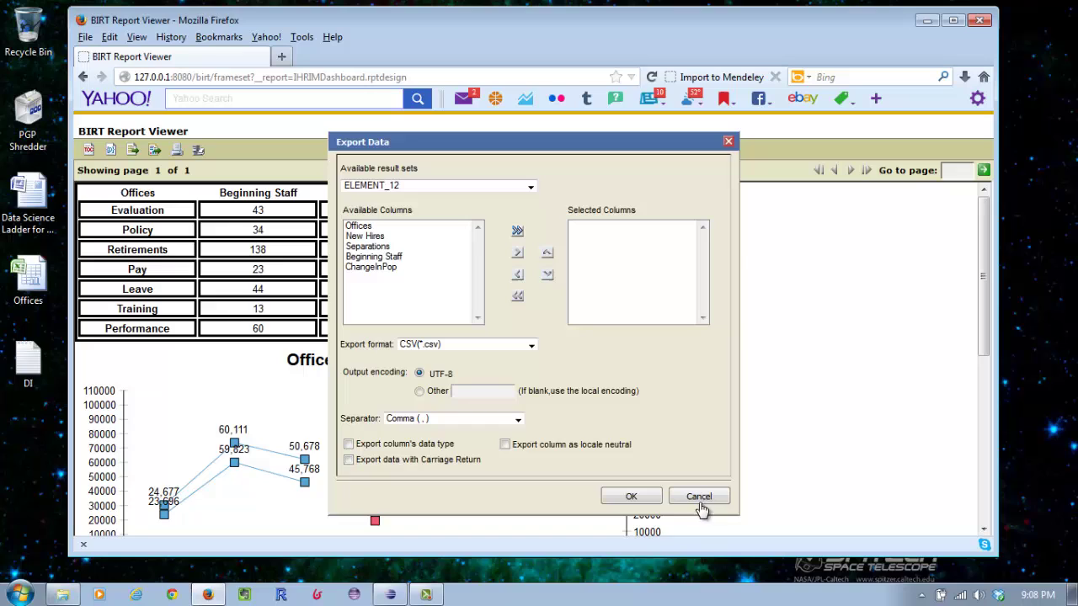
# Check the data export formats, leave CSV selected, and cancel Export Data
pyautogui.click(531, 346)
pyautogui.click(593, 362)
pyautogui.click(699, 497)
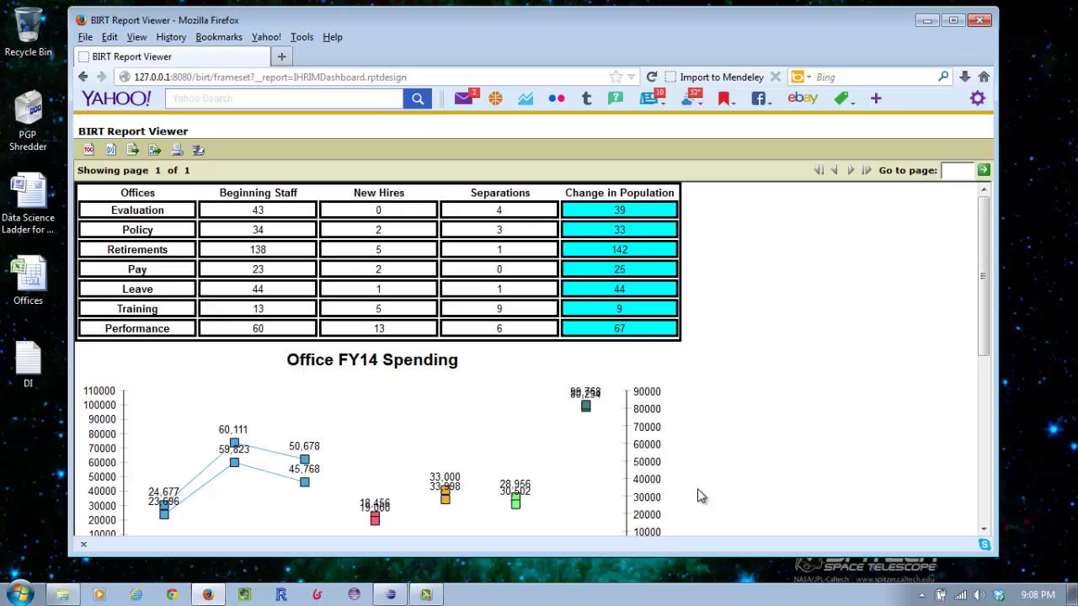
# Review the Export Report formats (DOCX) and the Print Report options, closing both unused
pyautogui.click(154, 149)
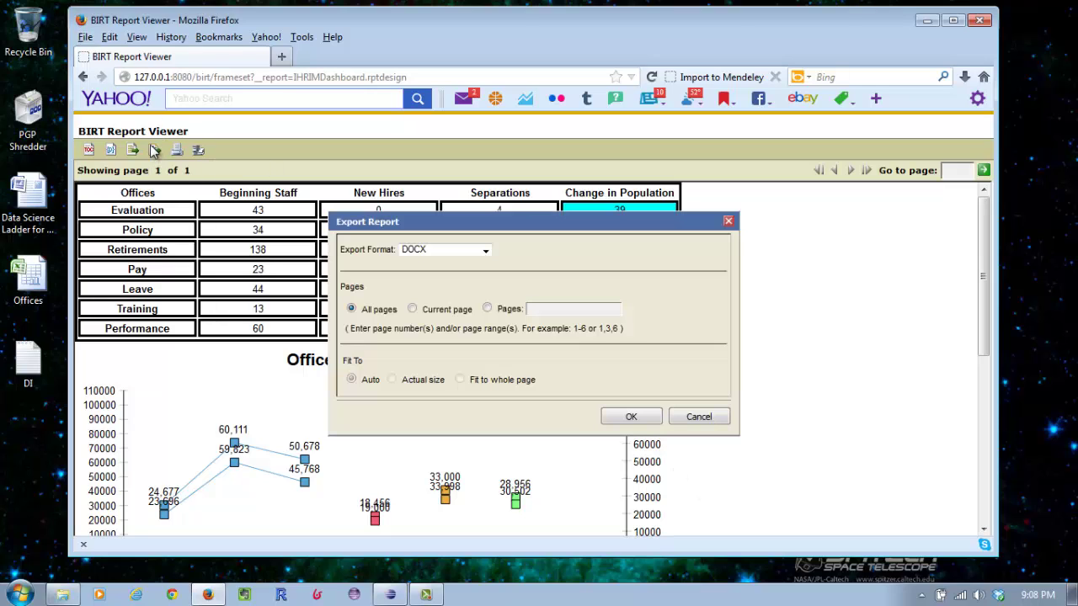
pyautogui.click(486, 252)
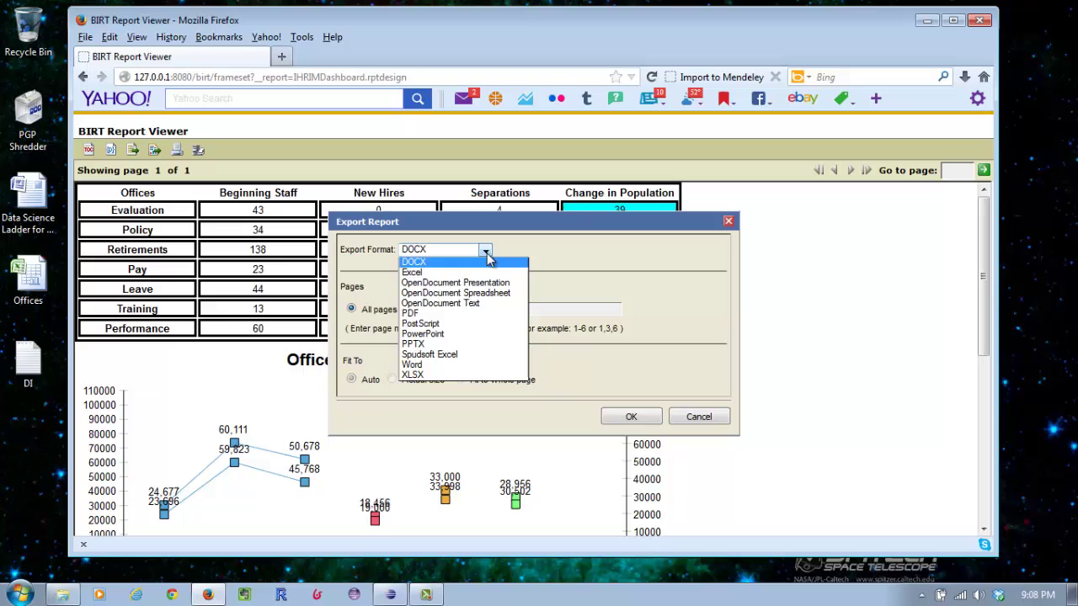
pyautogui.click(703, 421)
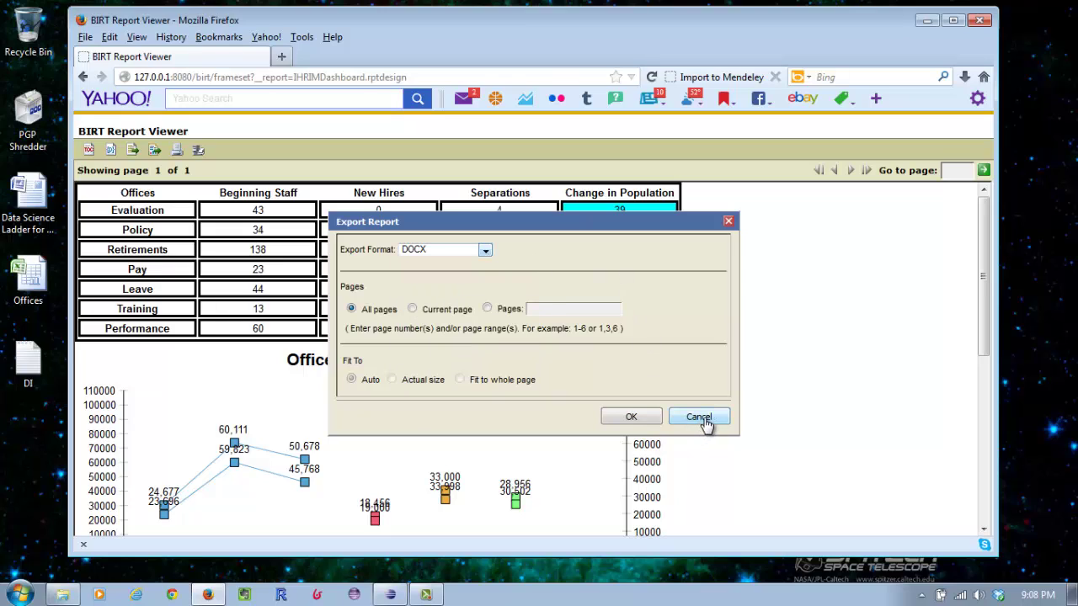
pyautogui.click(729, 222)
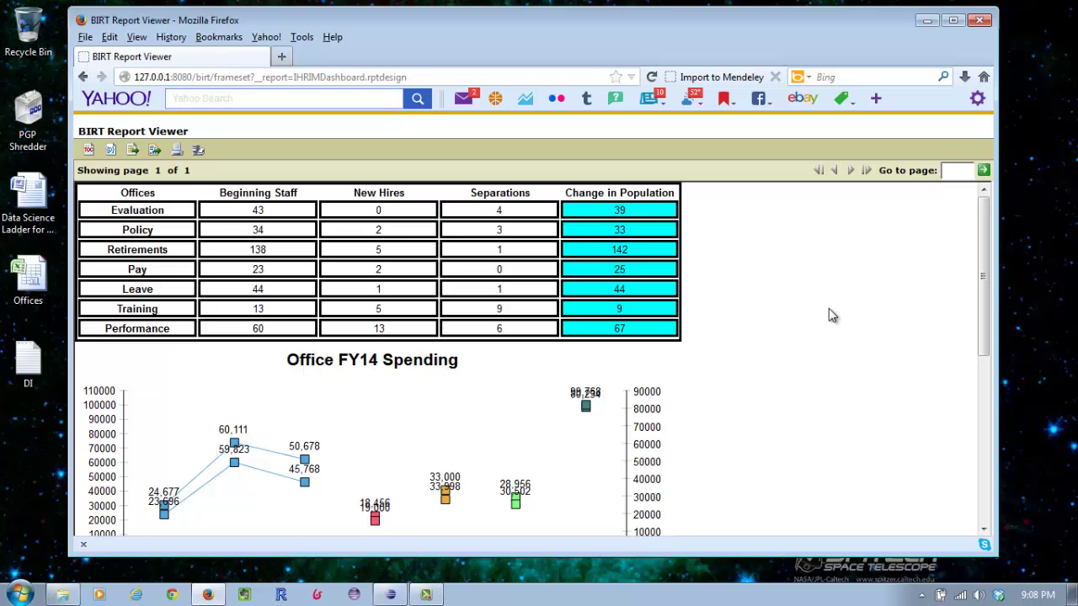
pyautogui.click(179, 152)
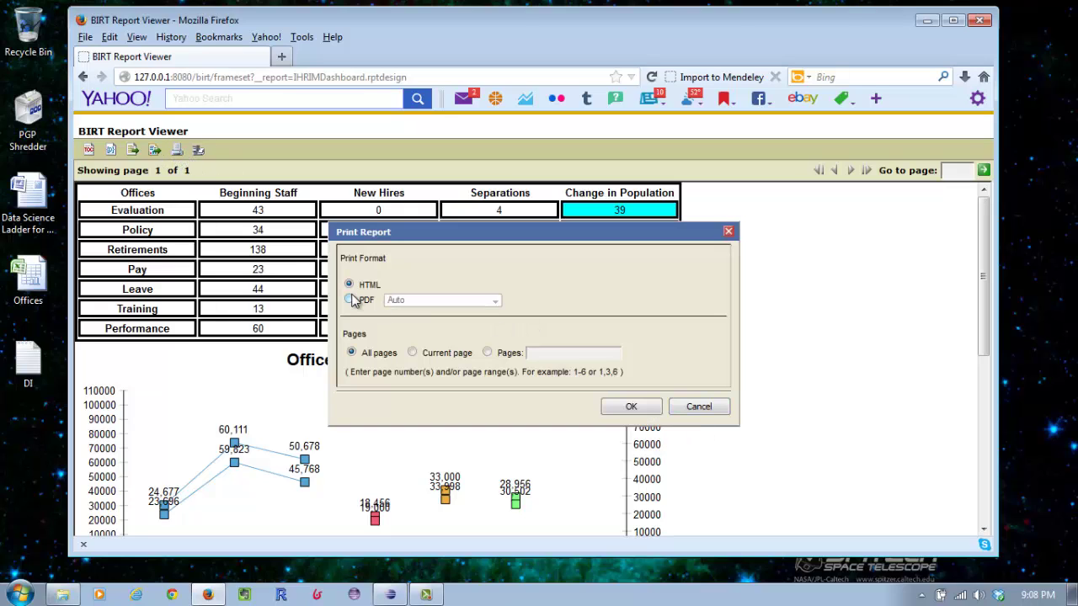
pyautogui.click(697, 408)
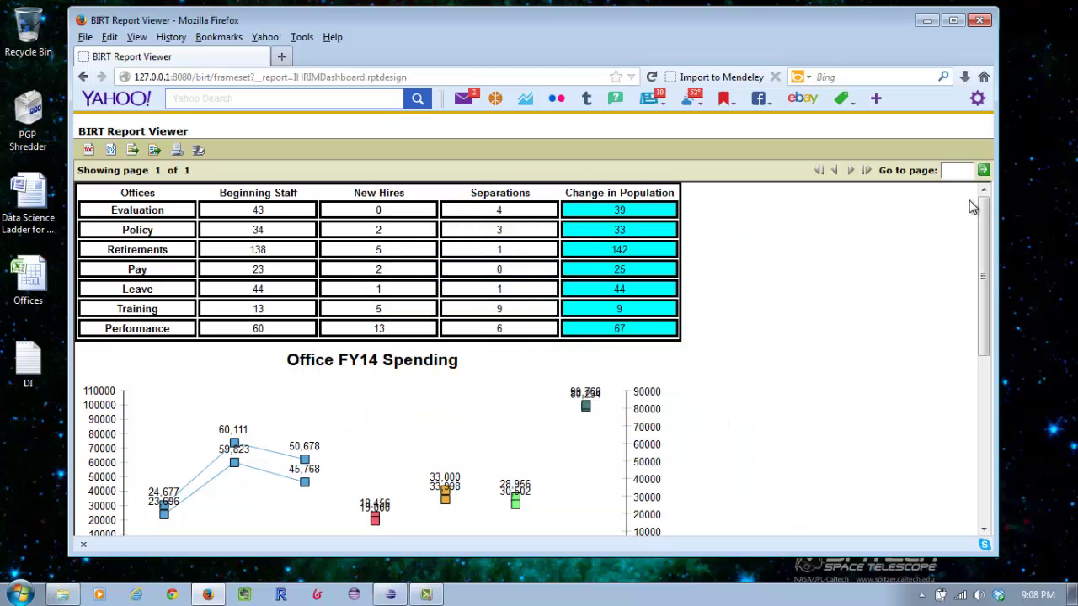
pyautogui.moveTo(990, 234); pyautogui.dragTo(950, 232)
pyautogui.moveTo(986, 252); pyautogui.dragTo(1003, 200)
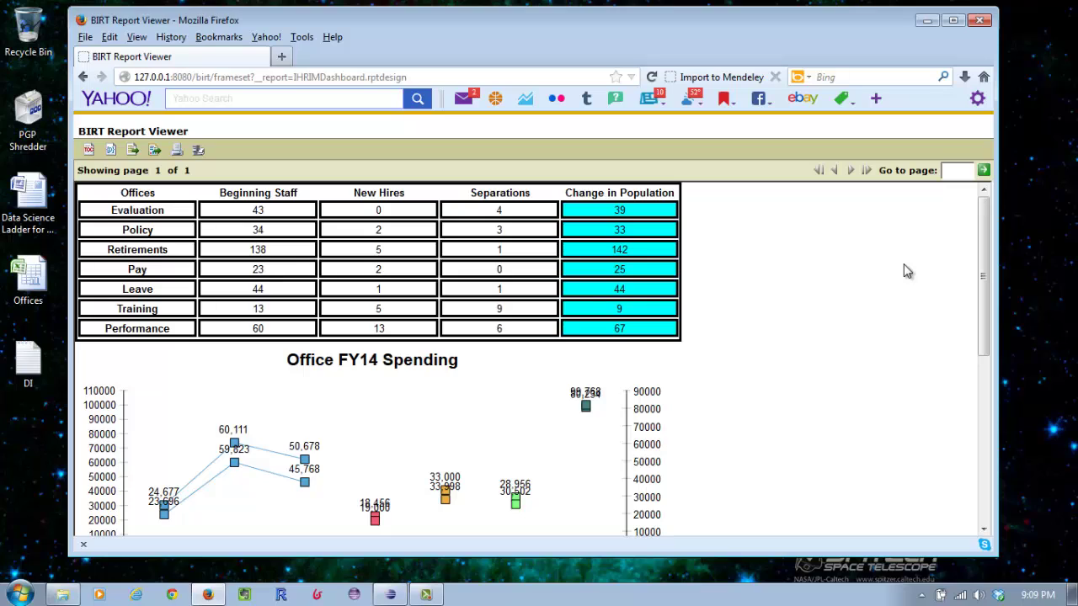